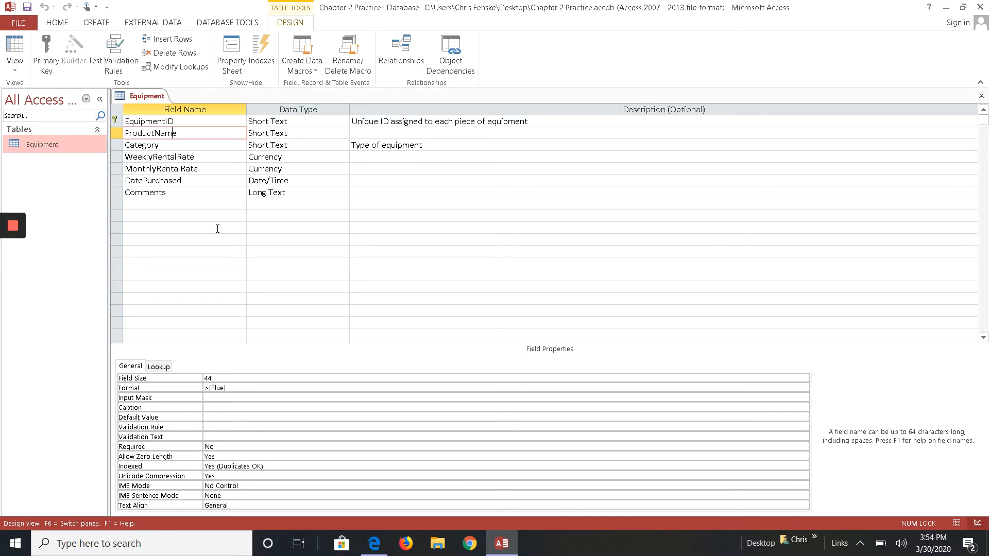
- Give the EquipmentID field the validation rule Like "#####" and the validation text "The Equipment ID must contain 5 numbers"
left_click(190, 122)
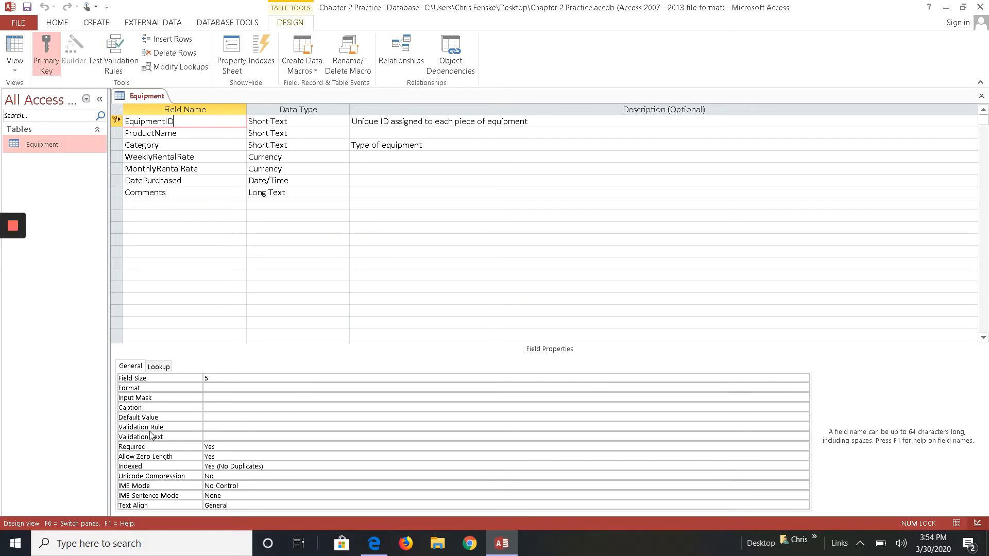
left_click(208, 426)
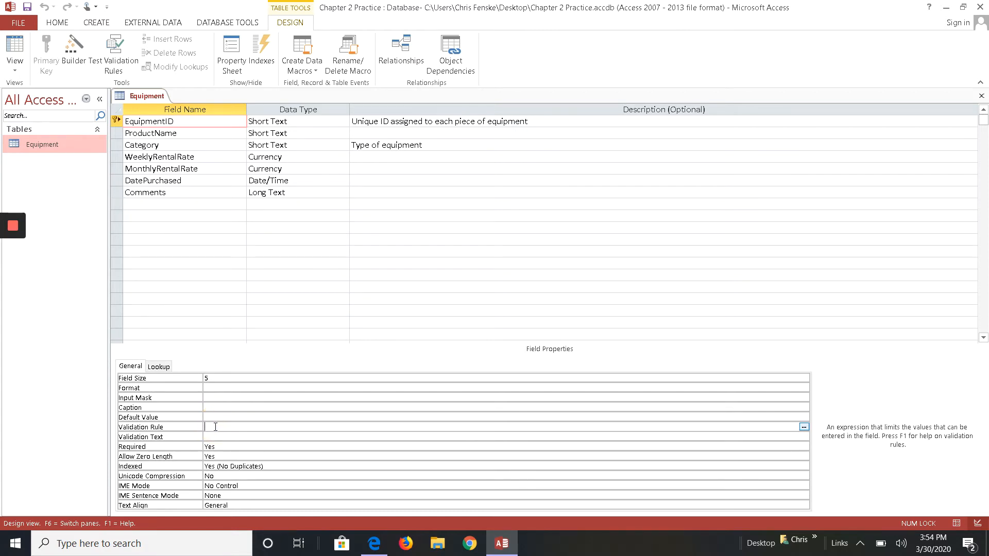
type("Like \"#####")
left_click(220, 438)
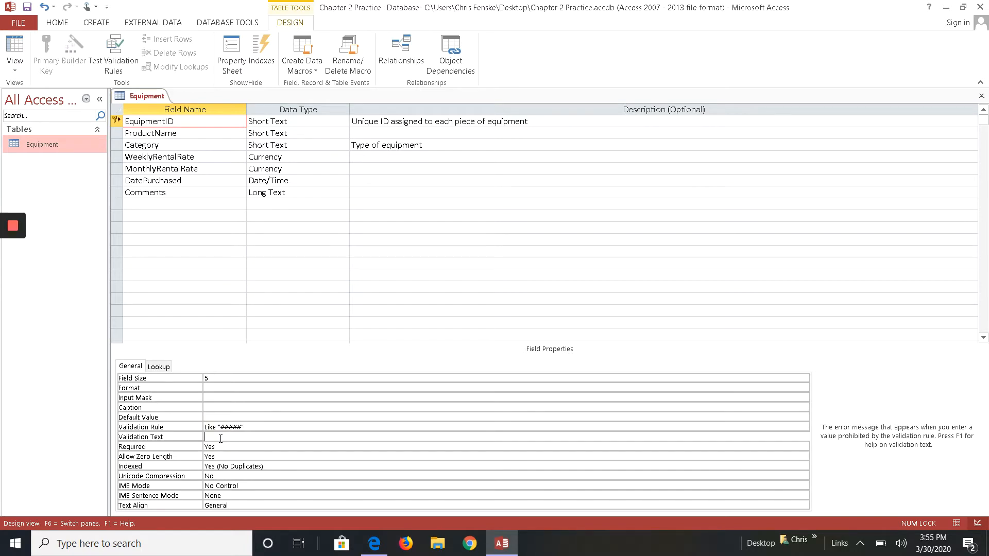
type("The")
type("Equipment ID must contain 5 numbers")
key("Return")
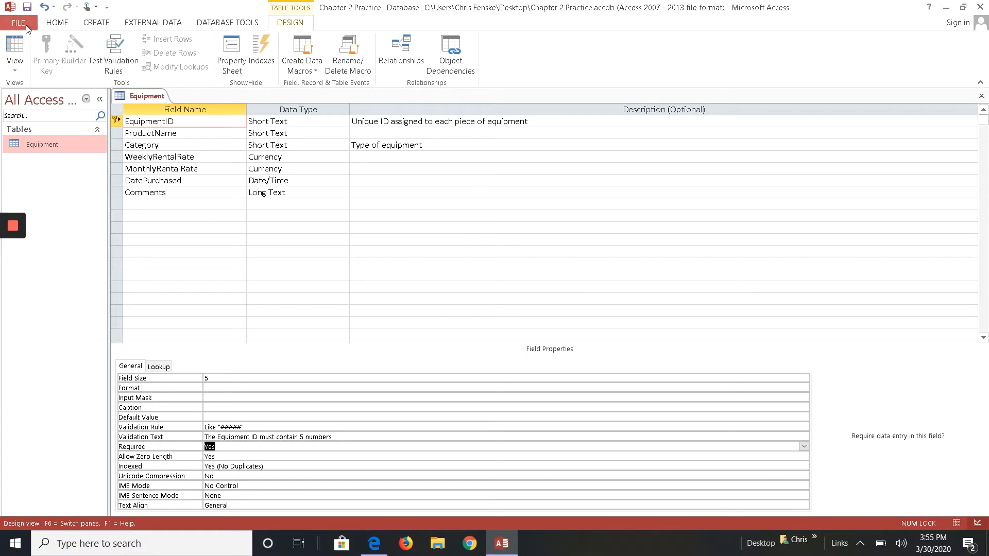
- Save the Equipment table without testing the existing data against the new rule, and open it in Datasheet view
left_click(27, 7)
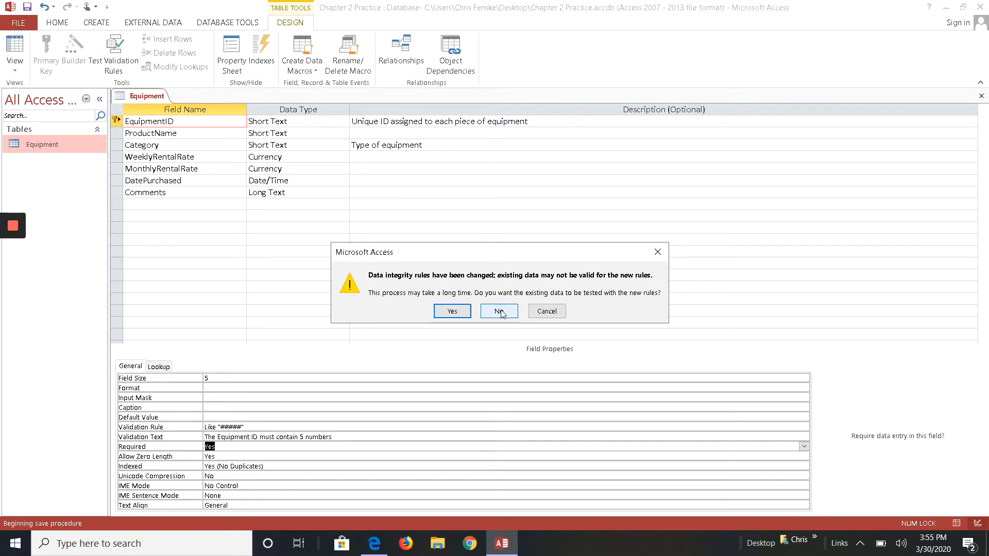
left_click(501, 312)
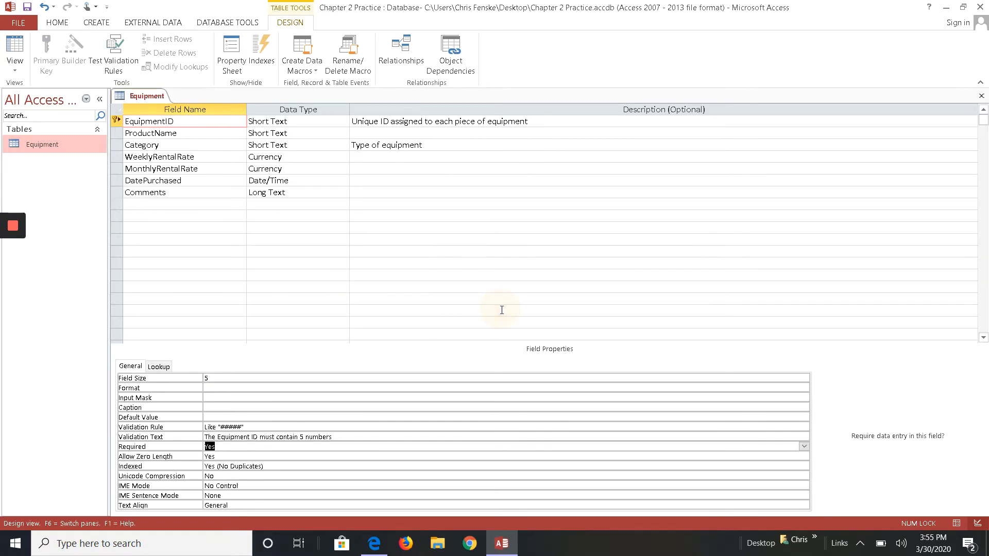
left_click(15, 46)
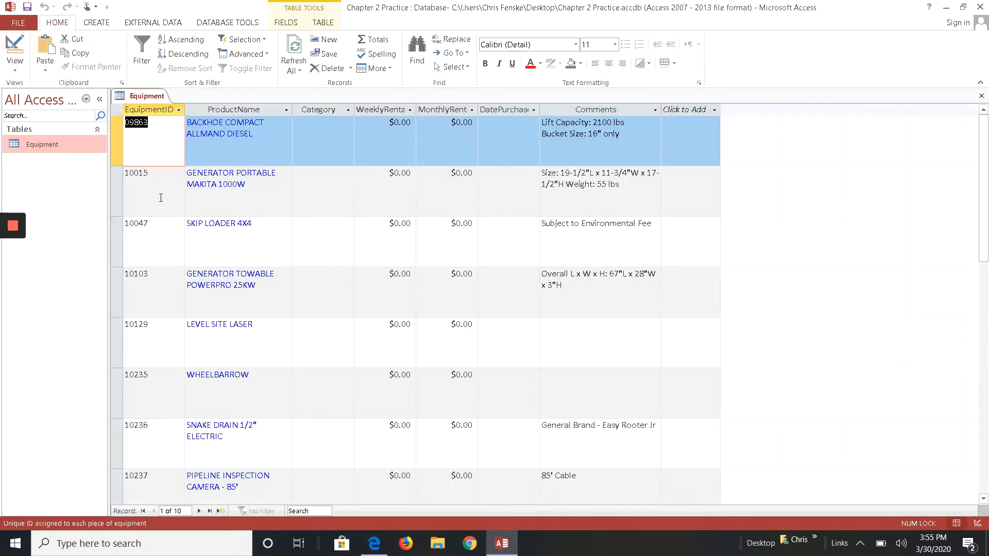
- Try the EquipmentID validation rule by entering A1212 as the ID of a new record
scroll(156, 168, "down", 2)
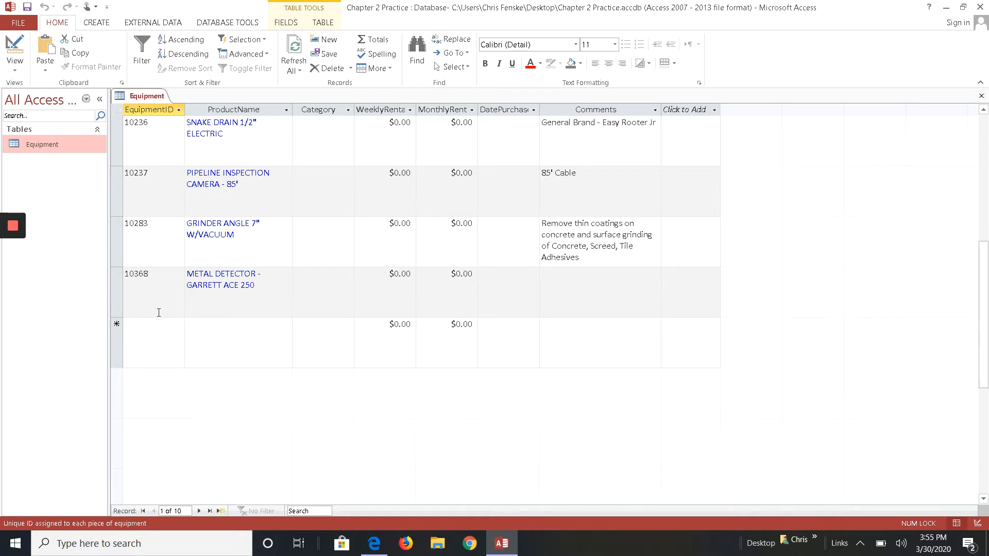
left_click(147, 353)
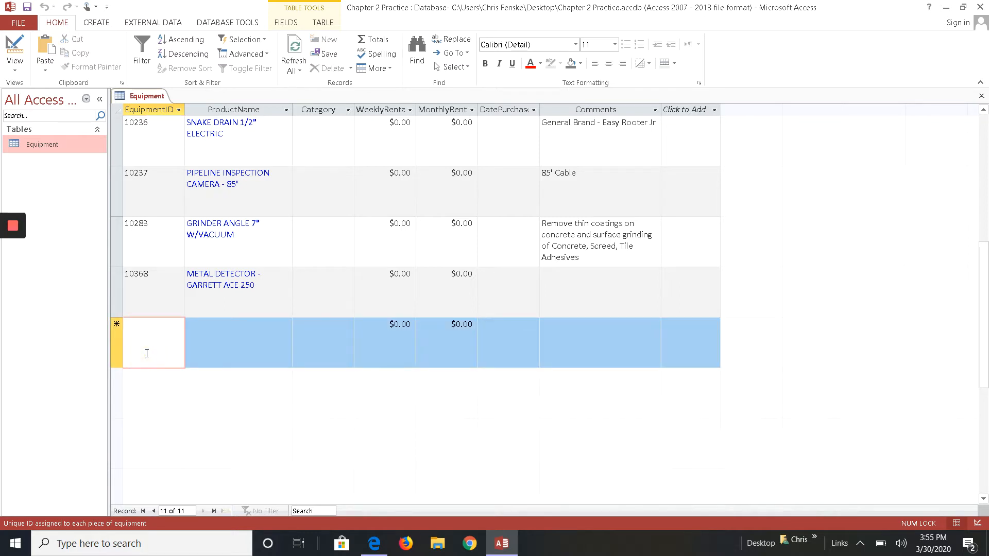
key("Caps_Lock")
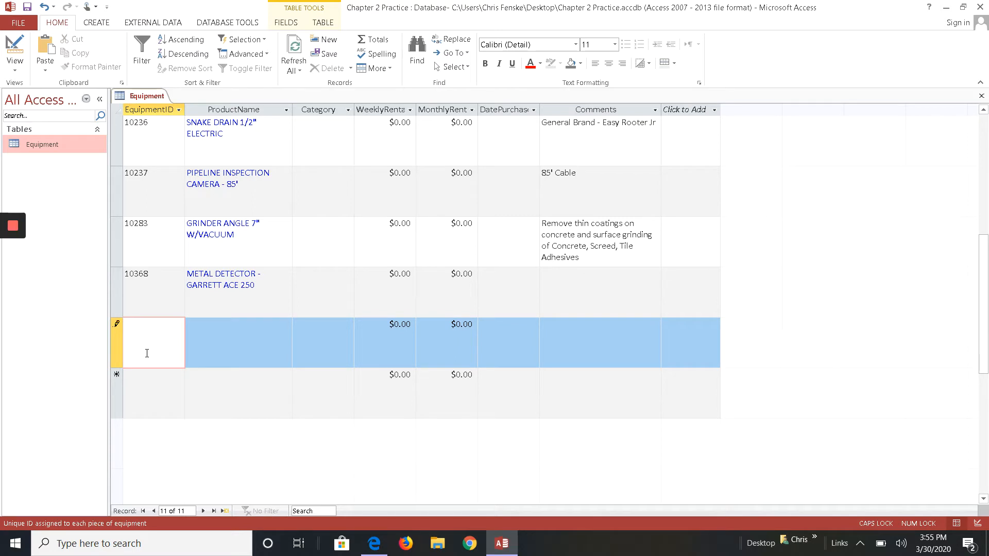
key("Caps_Lock")
type("A1212")
key("Tab")
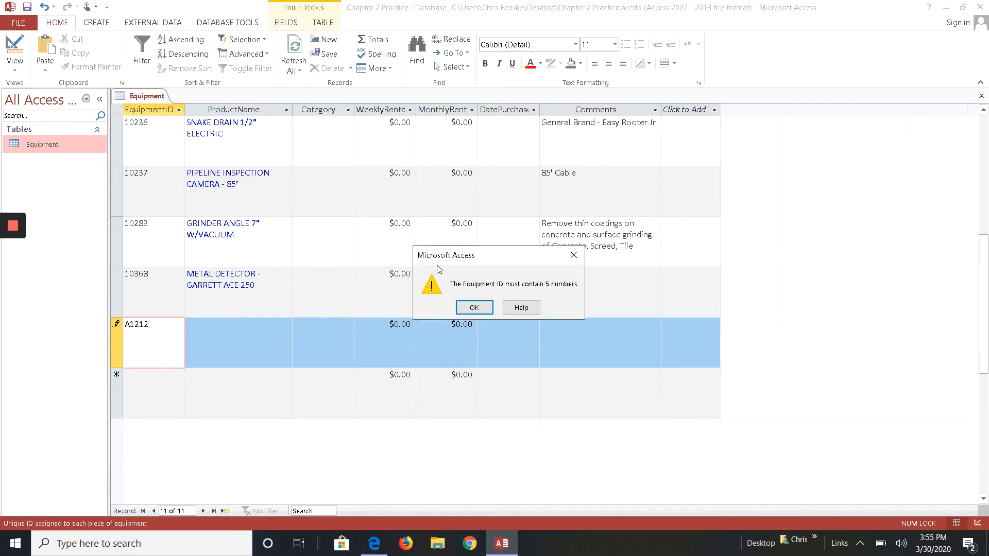
key("Return")
- Replace the new record's EquipmentID with 123 to test the rule with too few digits
key("BackSpace")
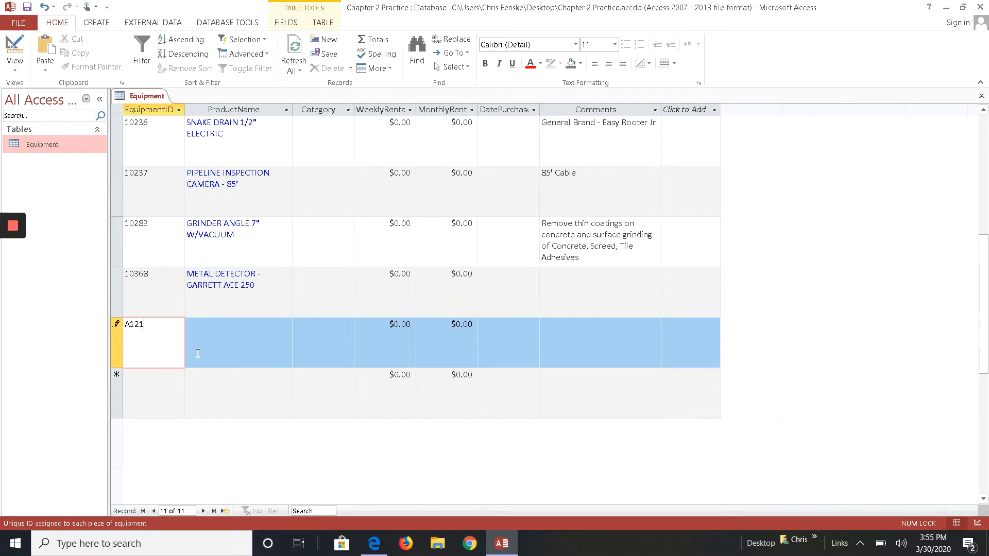
key("BackSpace")
key("BackSpace")
key("BackSpace")
key("BackSpace")
type("123")
key("Tab")
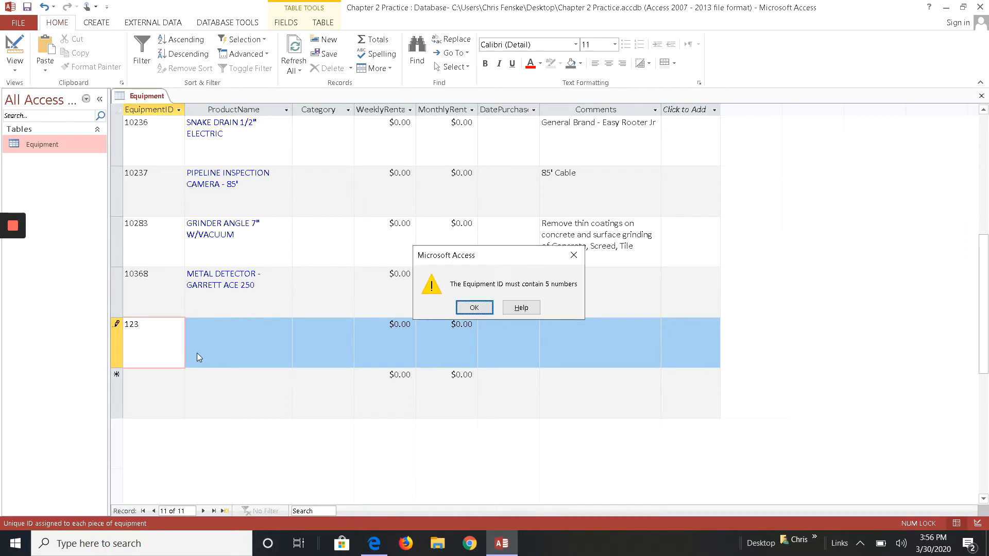
- Complete the new record's EquipmentID as 12345
left_click(470, 308)
type("45")
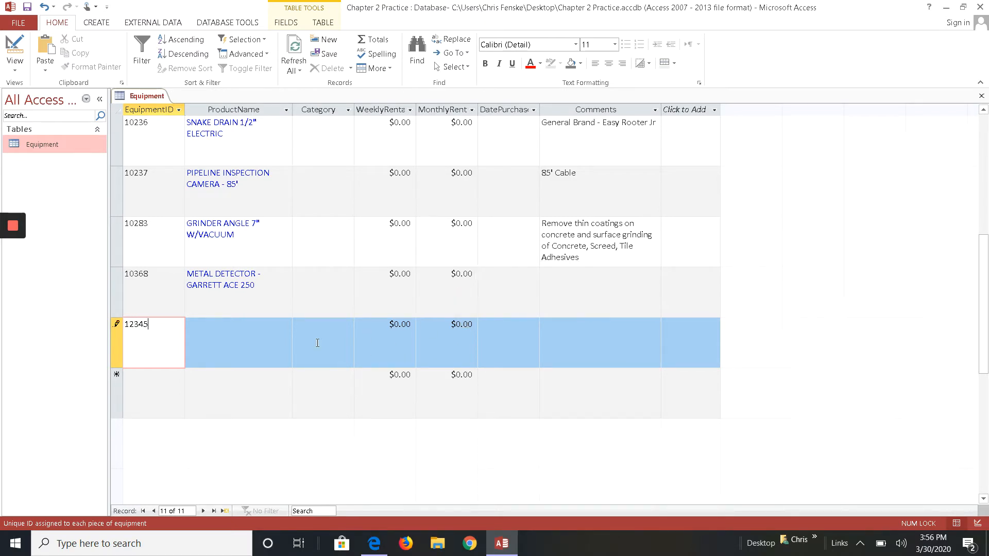
key("Tab")
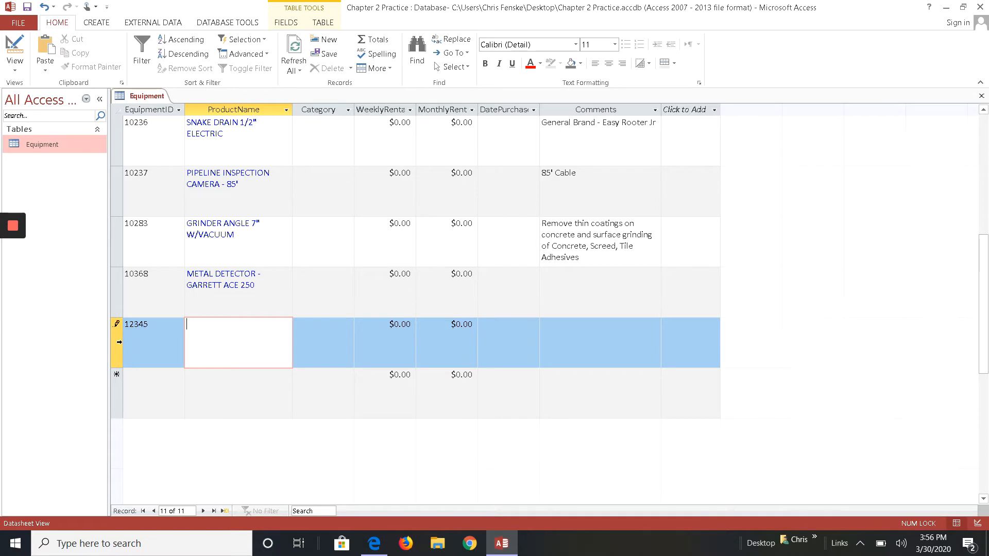
- Delete the test record with EquipmentID 12345
left_click(118, 342)
right_click(118, 342)
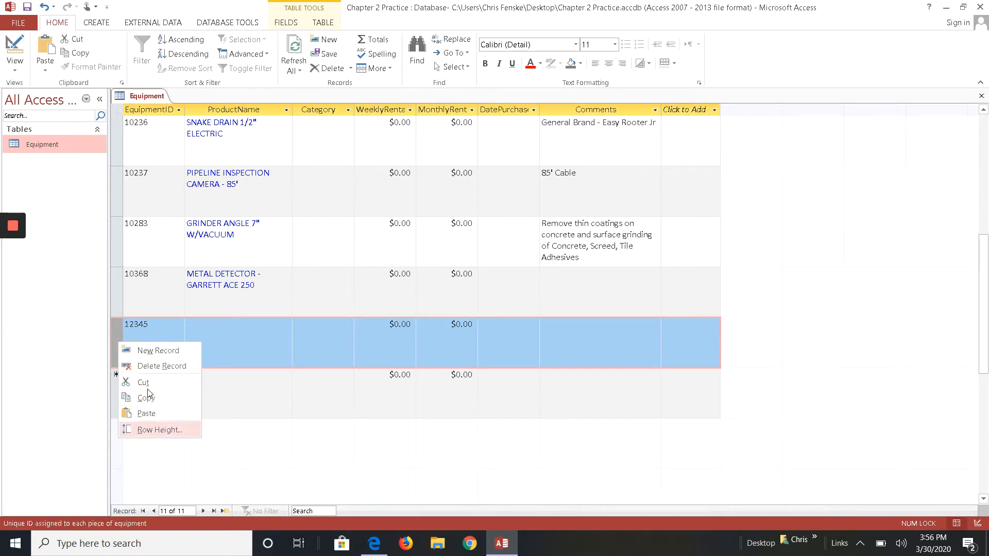
left_click(155, 365)
left_click(473, 314)
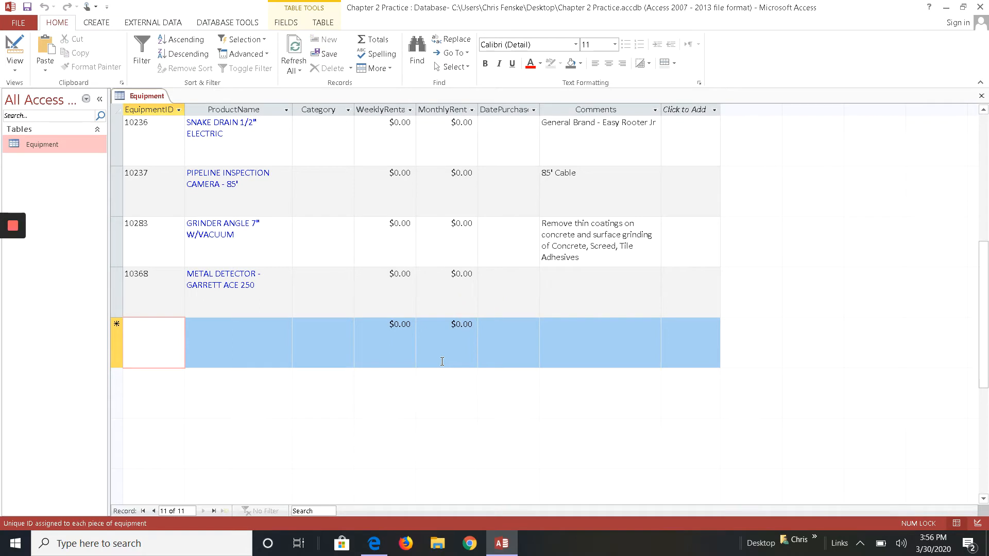
- Switch the Equipment table back to Design view
left_click(15, 45)
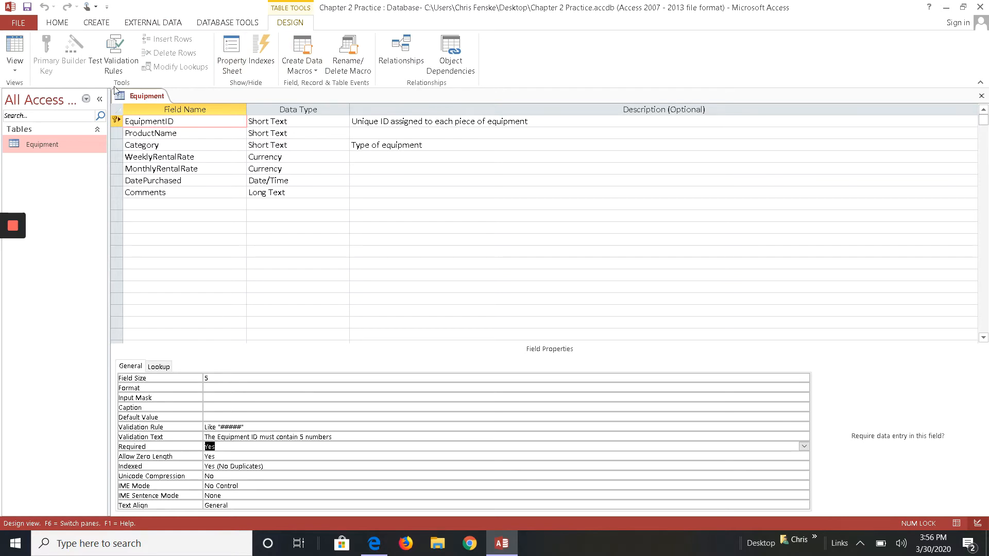
left_click(24, 46)
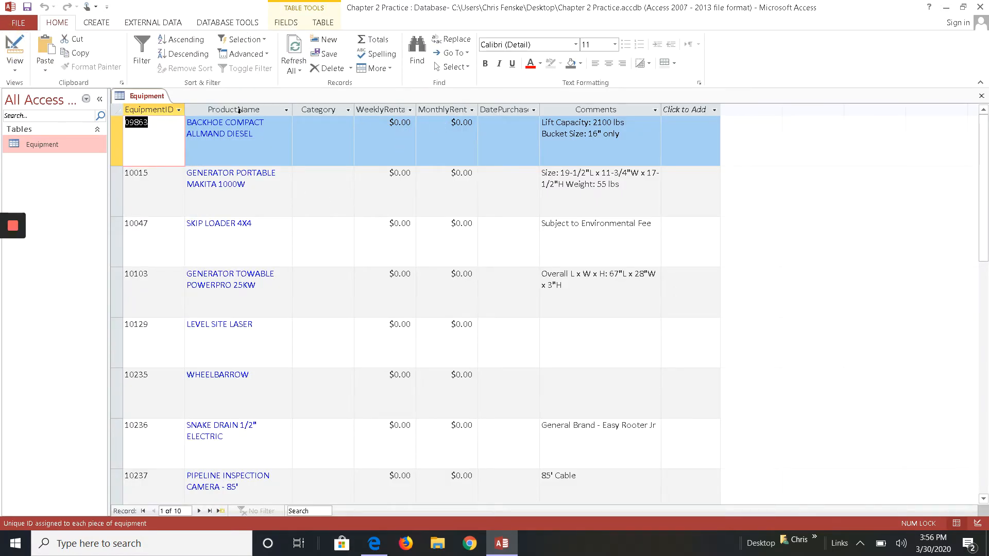
left_click(16, 52)
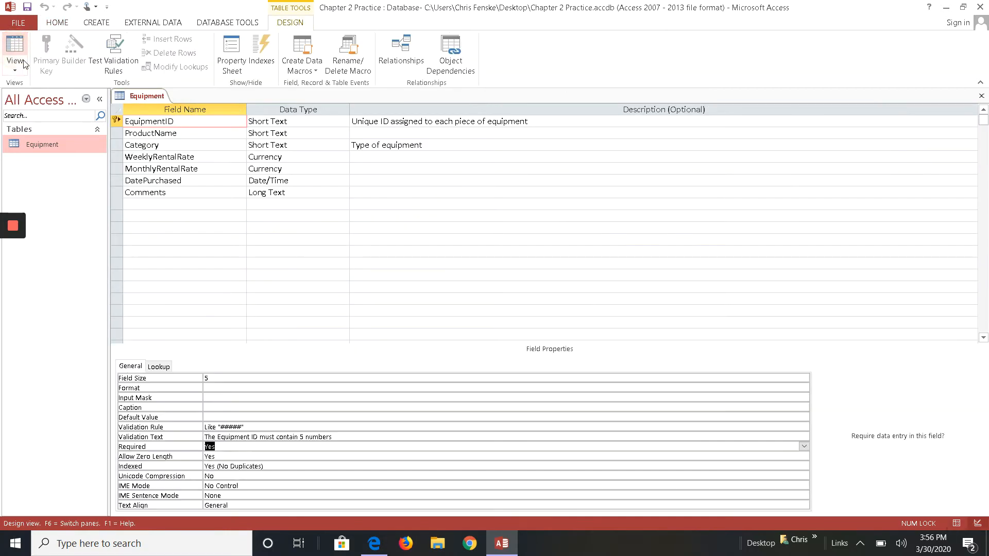
right_click(106, 155)
left_click(396, 271)
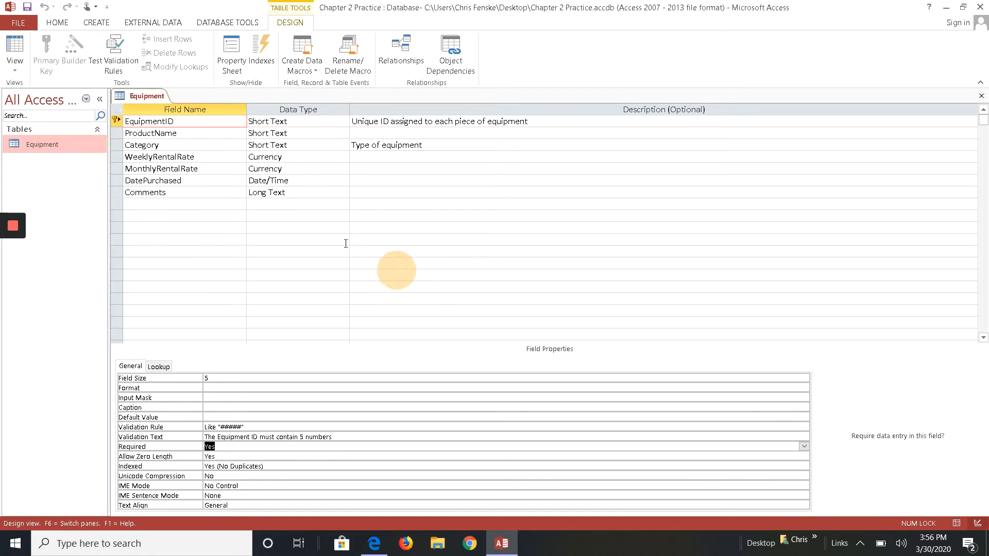
- Insert a DailyRentalRate field with the Currency data type above WeeklyRentalRate
left_click(117, 157)
right_click(117, 157)
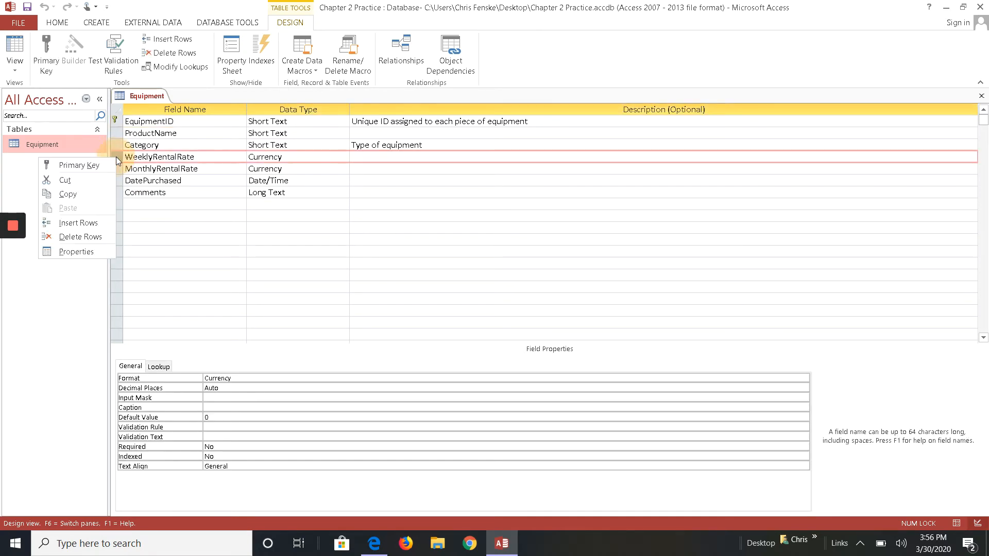
left_click(97, 223)
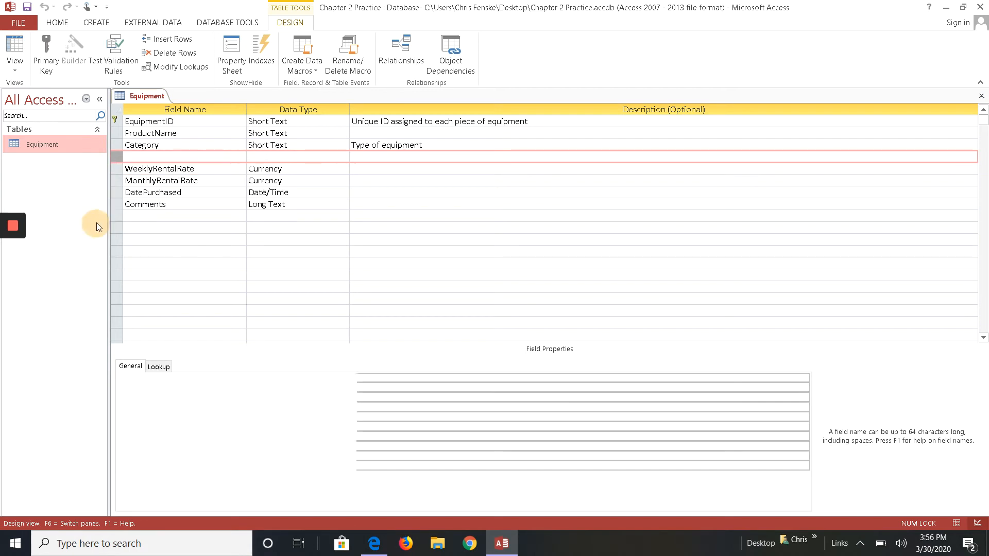
left_click(171, 157)
type("D")
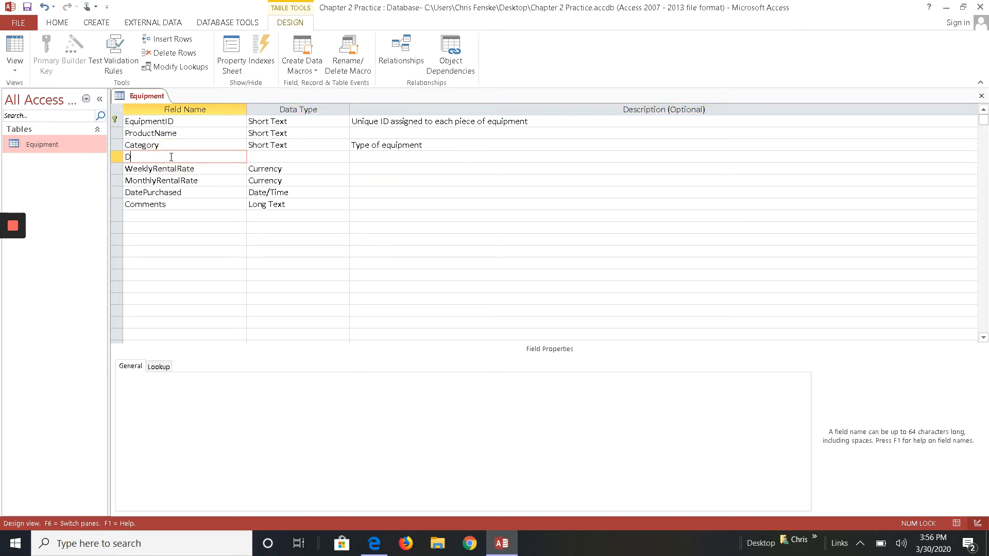
type("ailyRentalRate")
key("Tab")
type("c")
key("Tab")
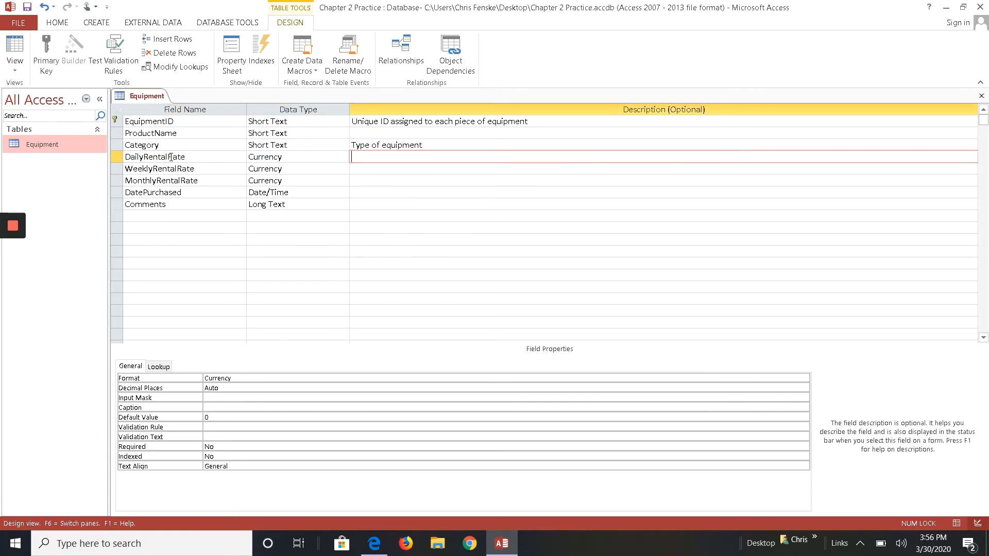
- Save the table design and check the DailyRentalRate column in Datasheet view
left_click(27, 7)
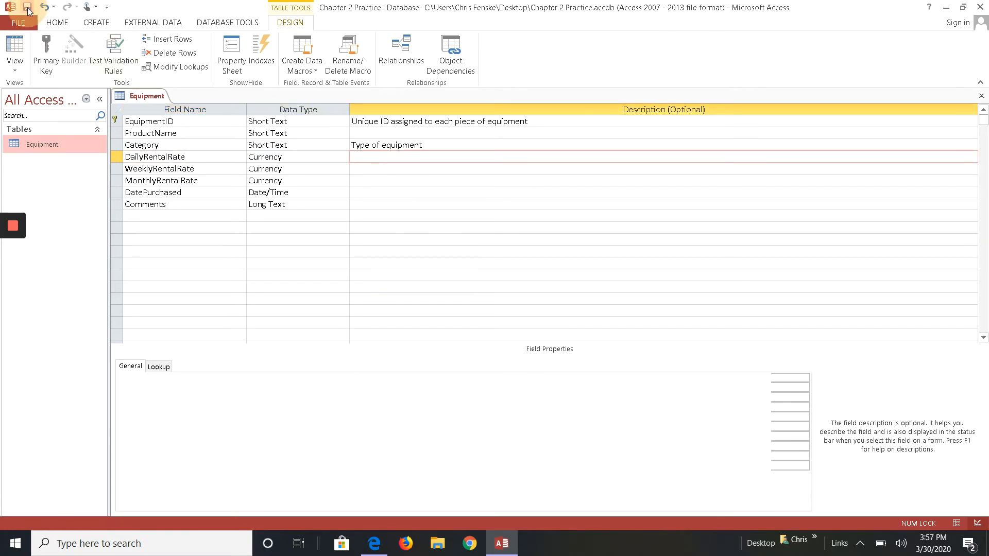
left_click(24, 56)
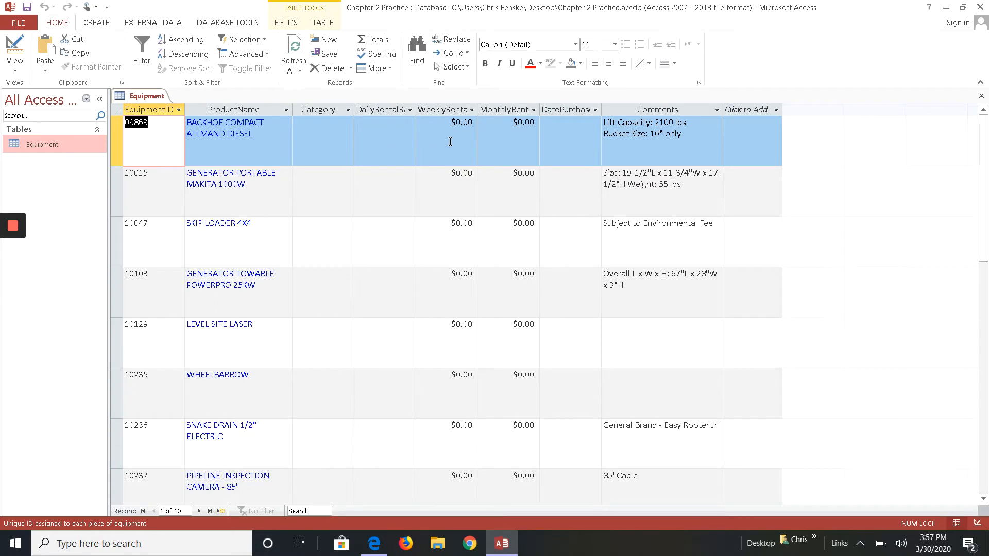
left_click(392, 146)
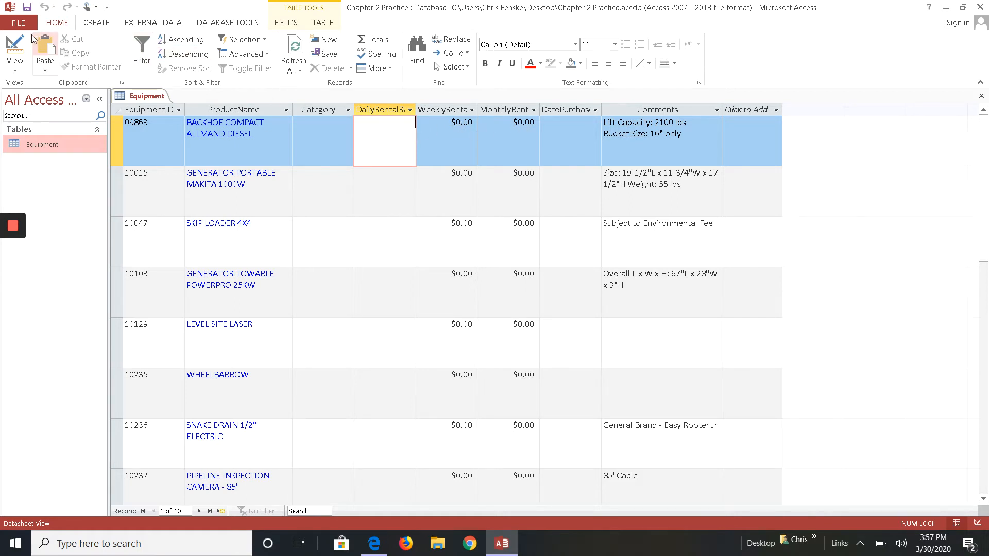
- Return to Design view and open the Expression Builder for the validation rule in the table's properties
left_click(15, 49)
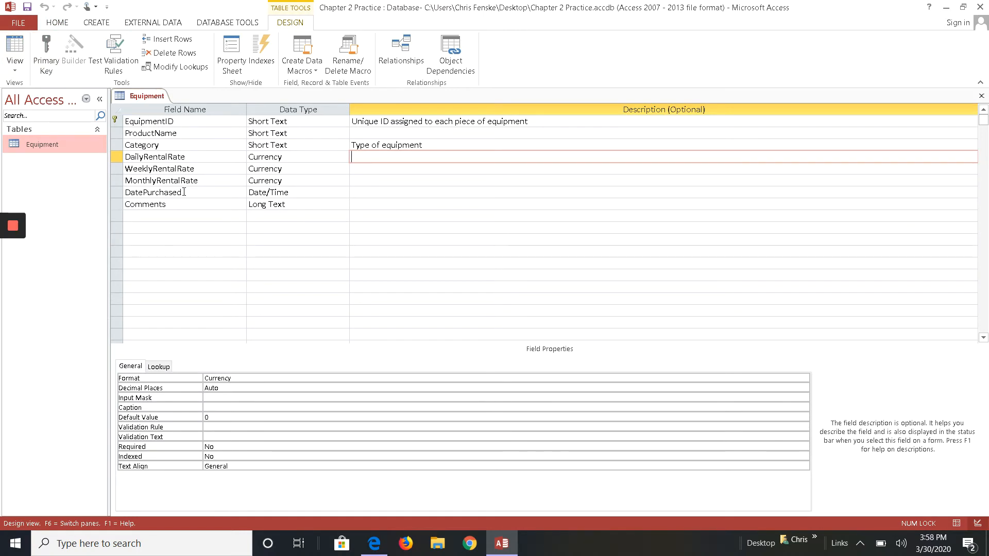
left_click(232, 53)
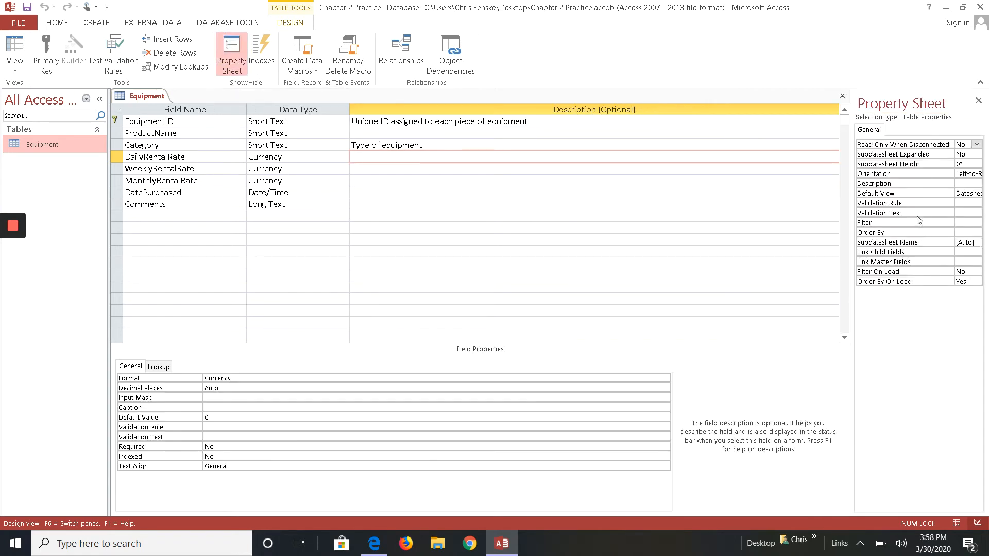
left_click(962, 204)
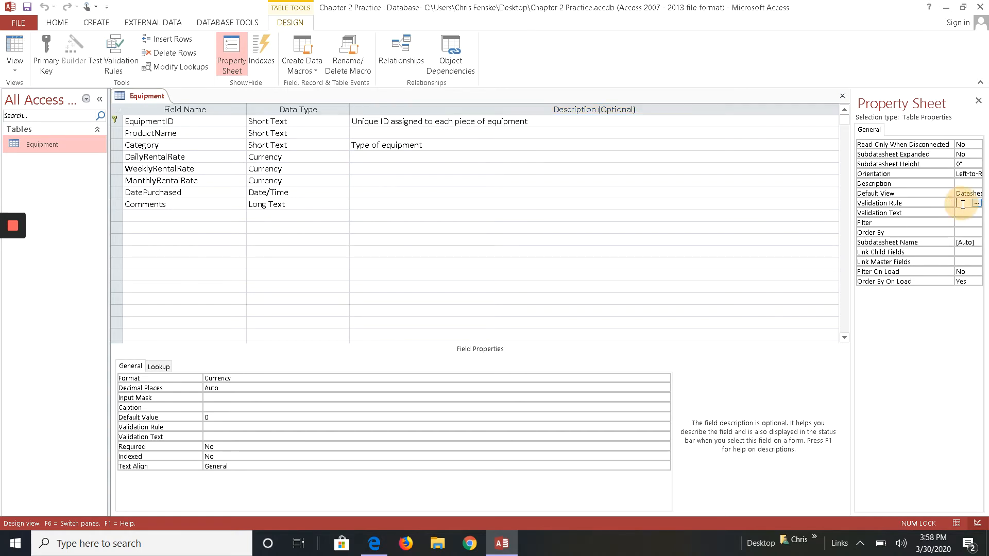
left_click(975, 202)
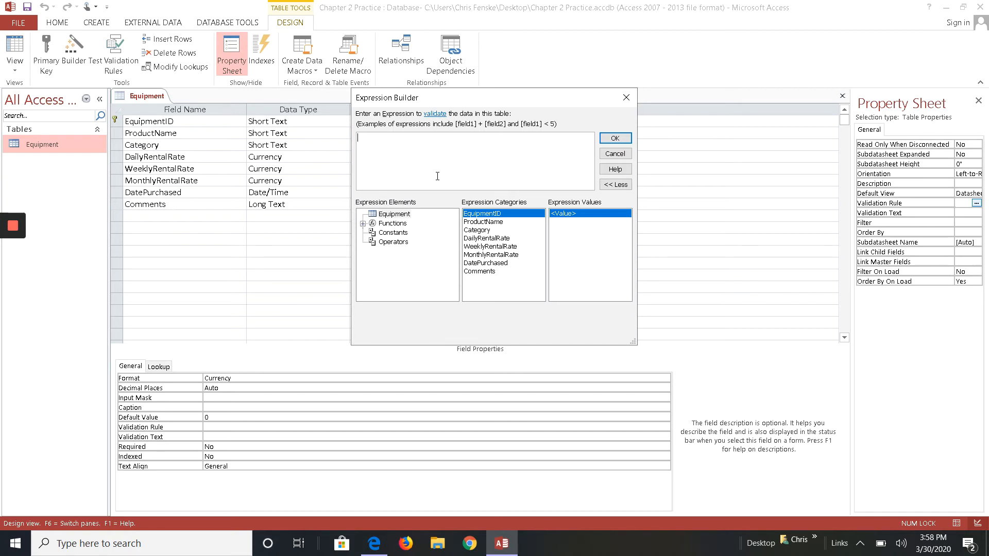
- Build and accept the table validation rule [WeeklyRentalRate] > [DailyRentalRate] And [MonthlyRentalRate] > [WeeklyRentalRate]
double_click(479, 247)
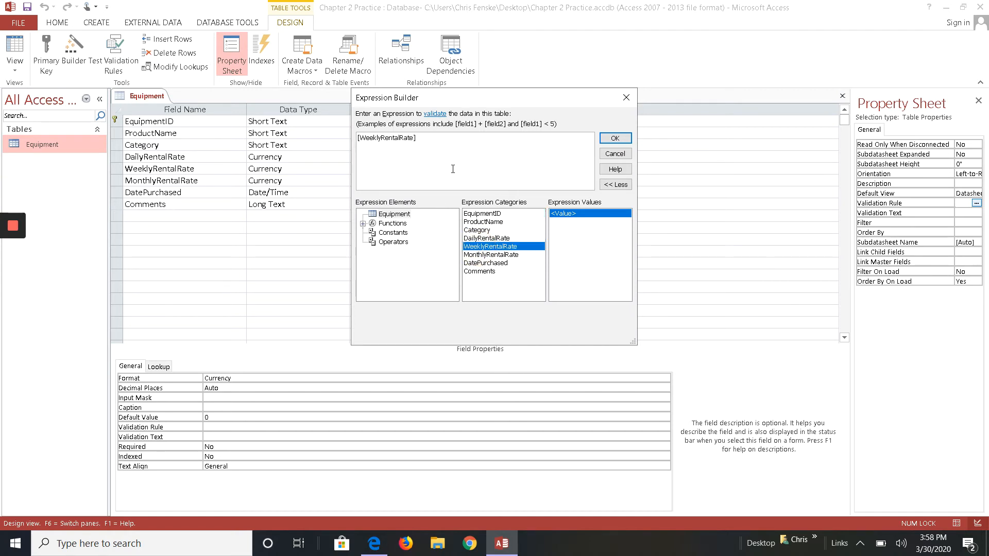
type(">")
double_click(492, 239)
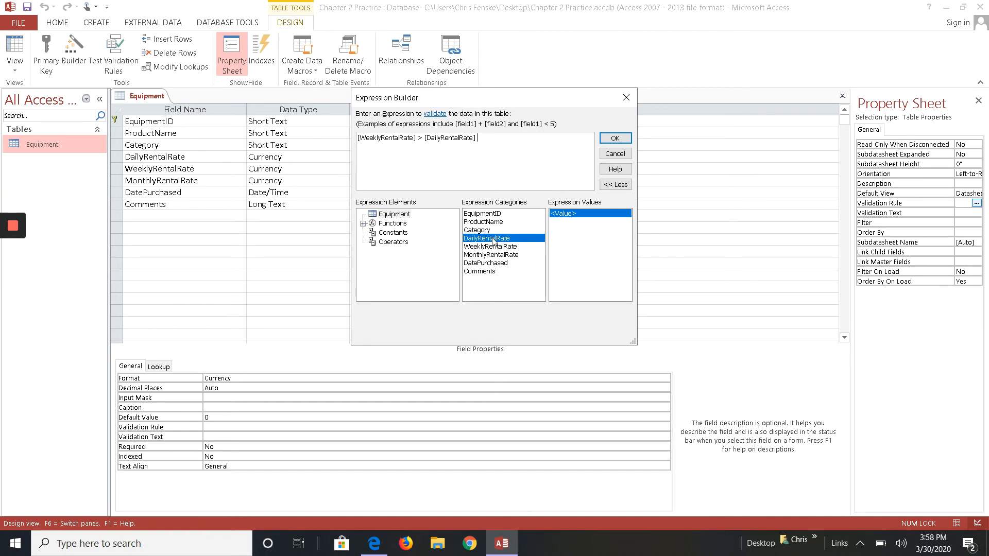
type("And")
double_click(483, 255)
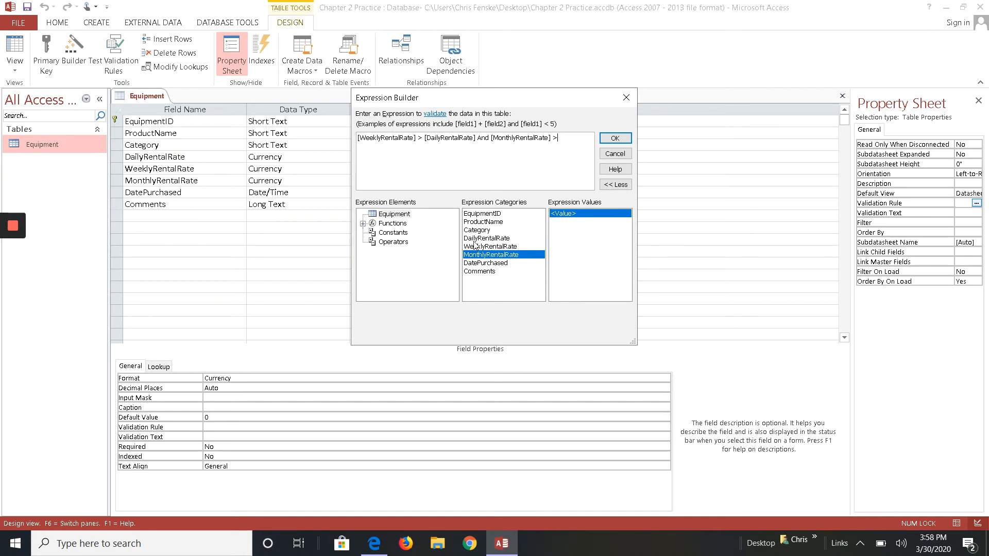
type(">")
left_click(474, 247)
double_click(474, 247)
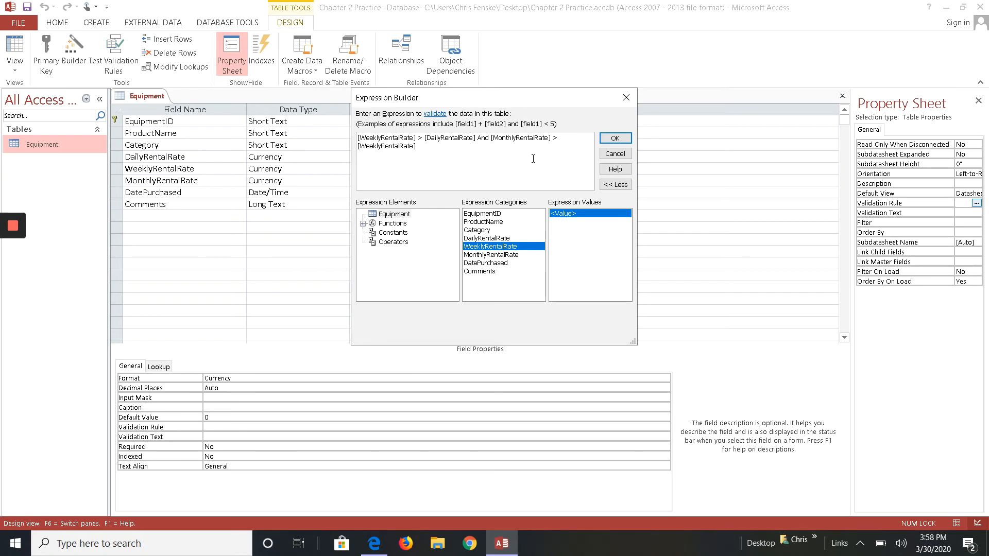
left_click(602, 138)
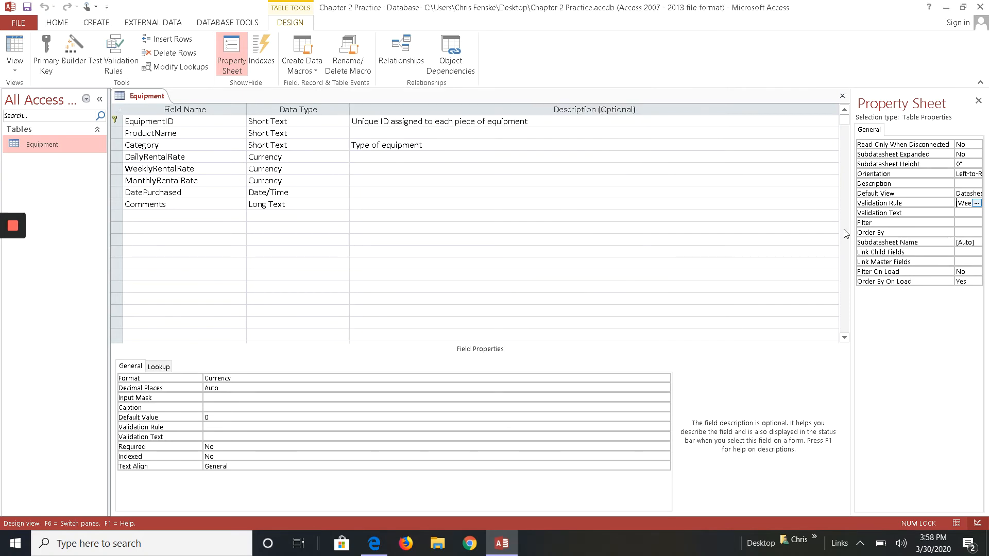
- Set the table's validation text to "The weekly rate must be greater than the daily rate and the monthly rate must be greater than the weekly rate."
left_click(969, 213)
right_click(969, 213)
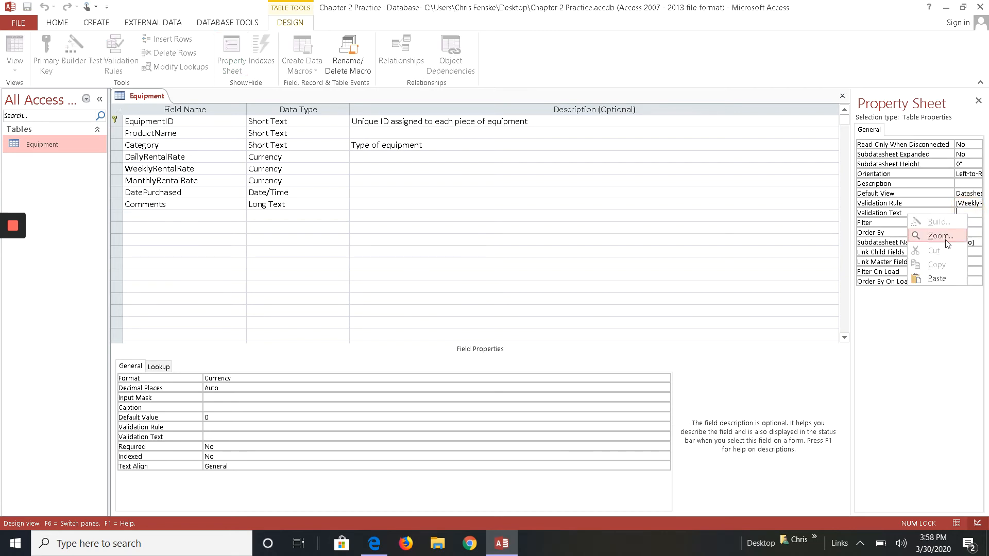
left_click(933, 233)
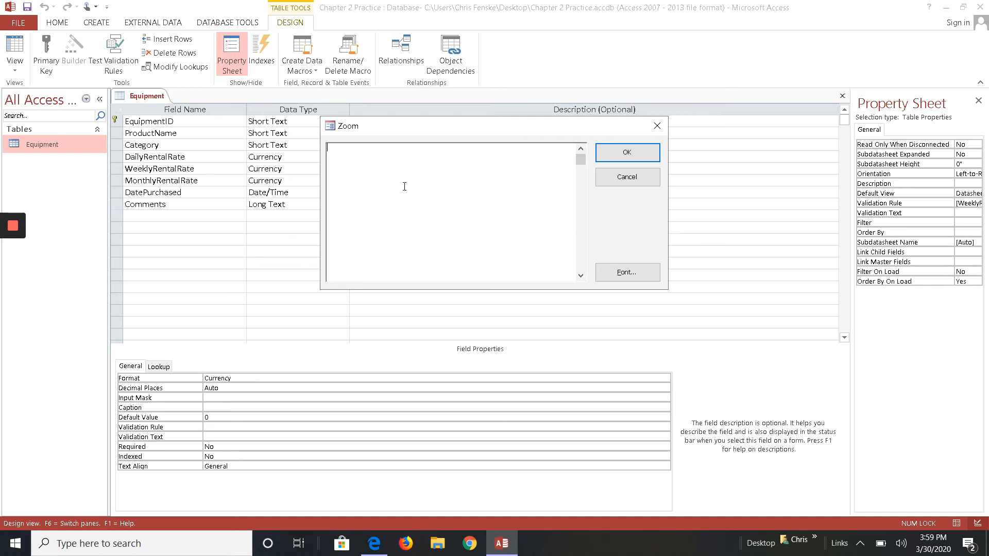
type("The weekly rate must be greater than the daily r")
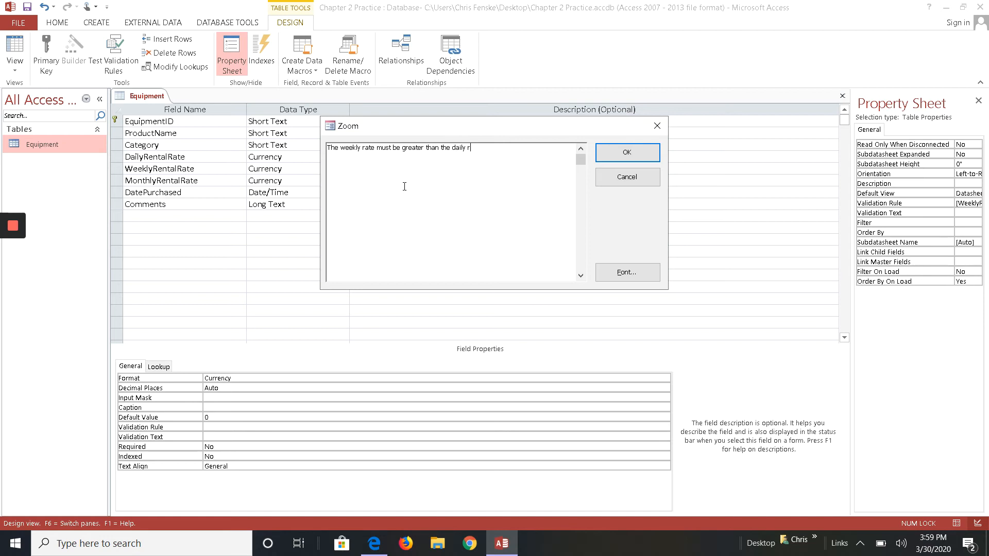
type("ate and the monthly rate must be greater than the weekly r")
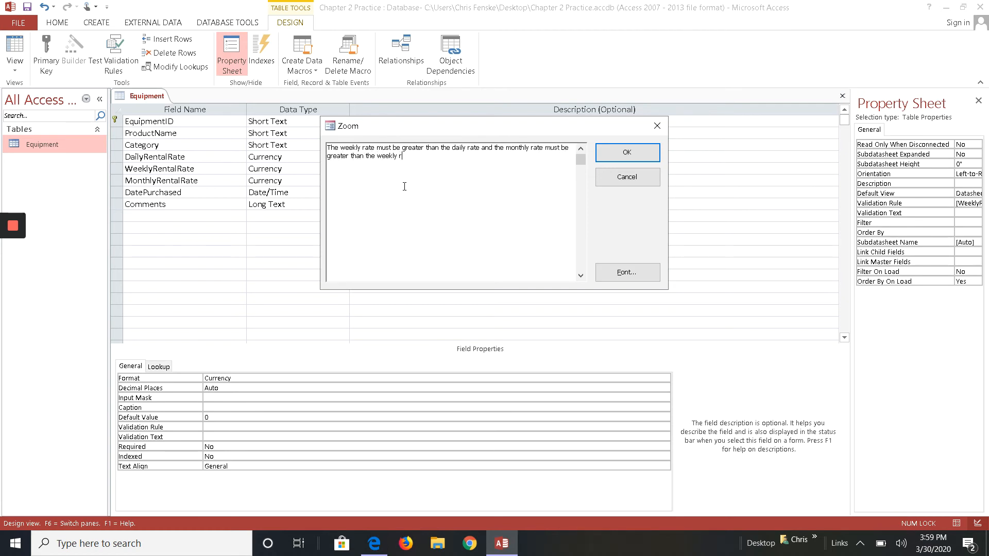
type("ate.")
left_click(627, 154)
- Save the Equipment table without testing existing data against the new rules and show it in Datasheet view
left_click(14, 48)
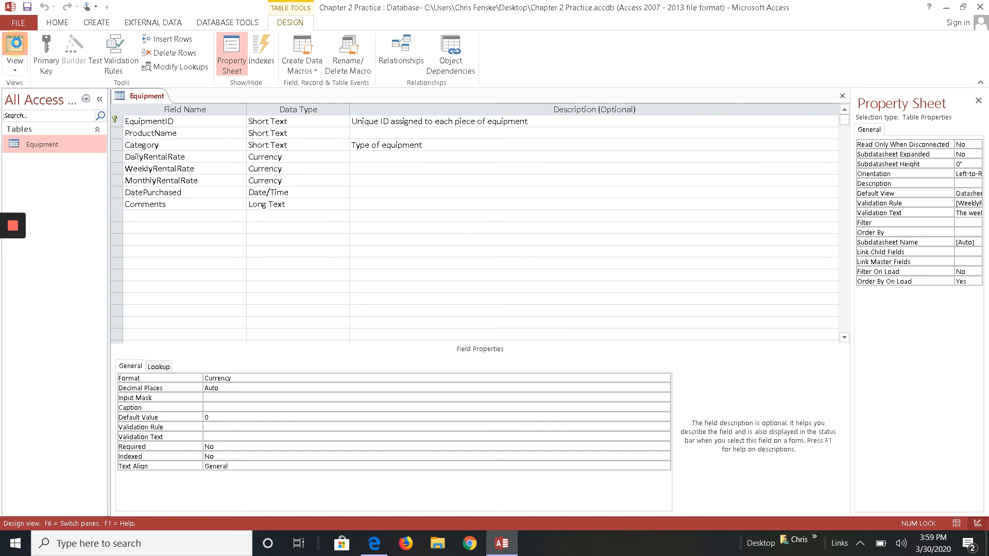
left_click(476, 312)
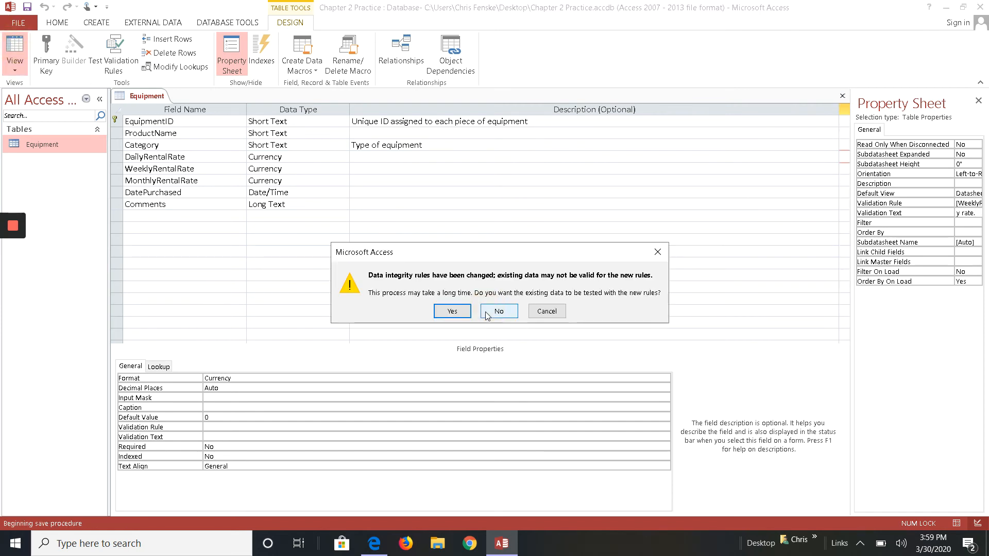
left_click(486, 312)
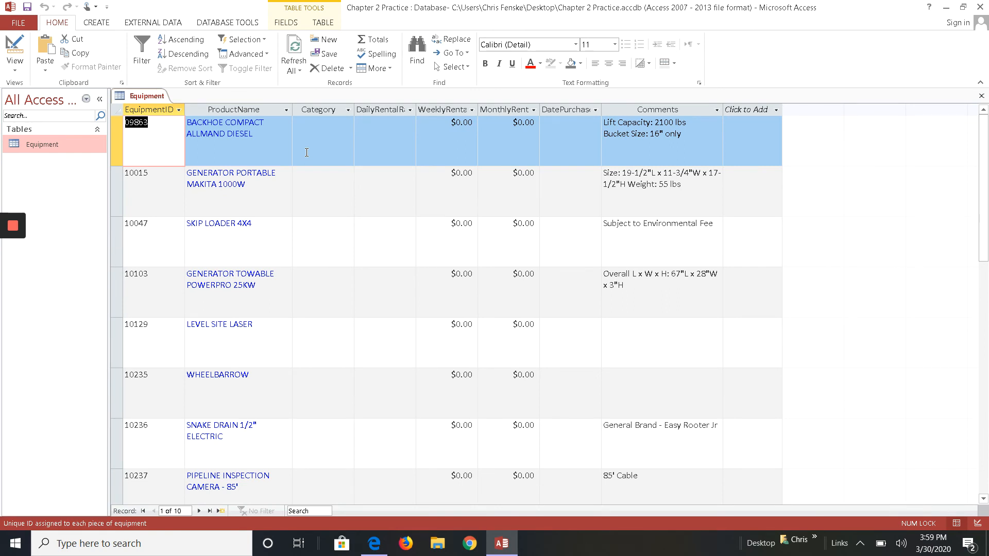
- Test the table rule by entering 0 as the backhoe record's daily rental rate and trying to leave the record
key("Tab")
key("Tab")
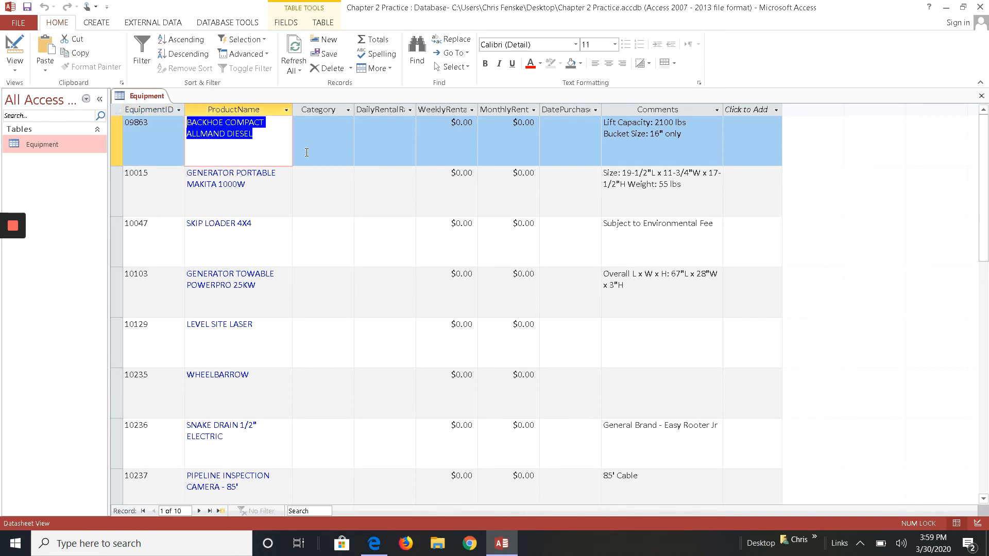
key("Tab")
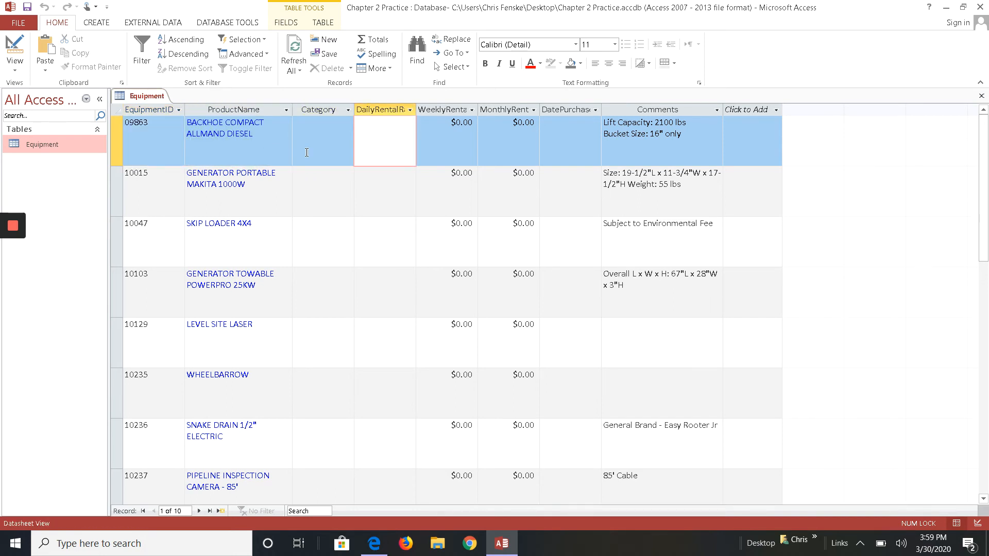
type("0")
key("Tab")
key("Tab")
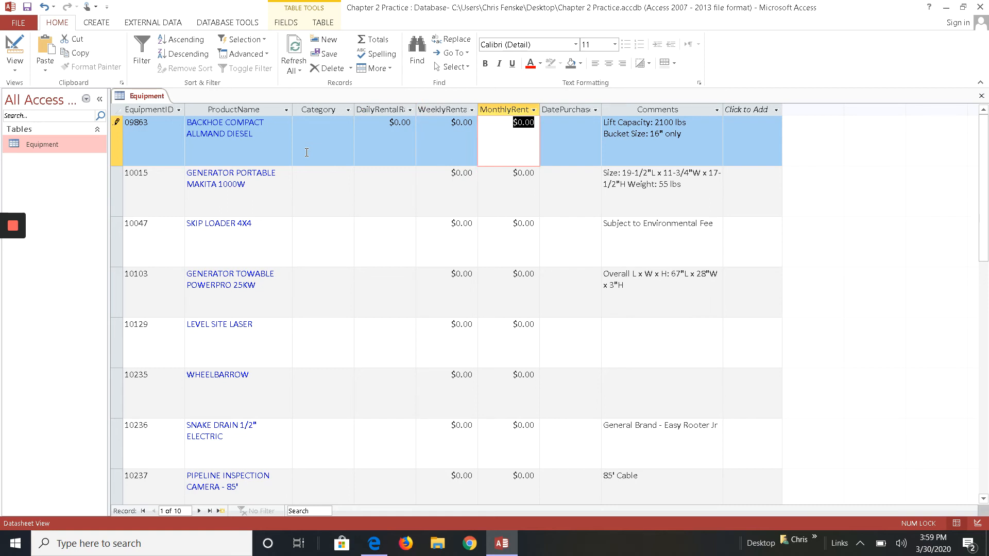
key("Tab")
key("Tab")
key("Tab")
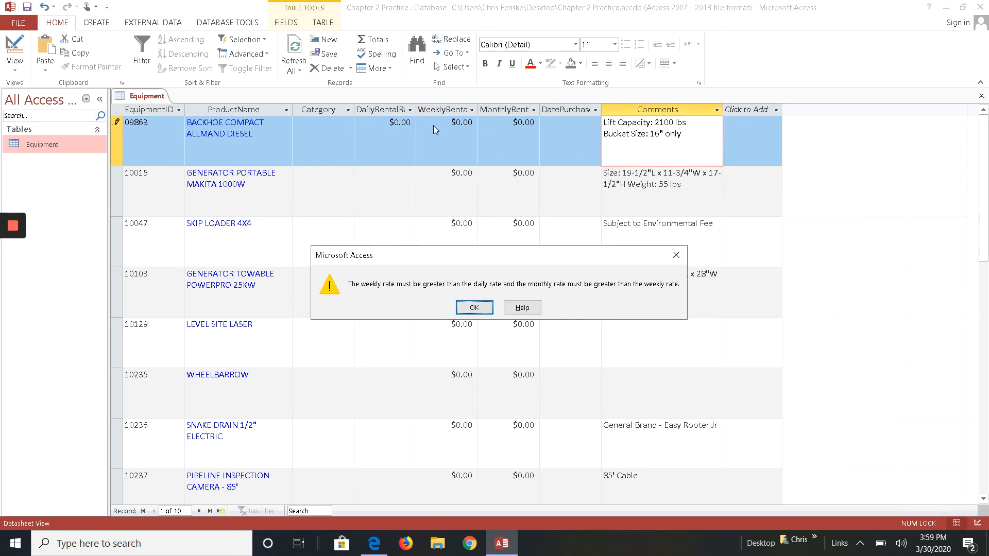
left_click(474, 308)
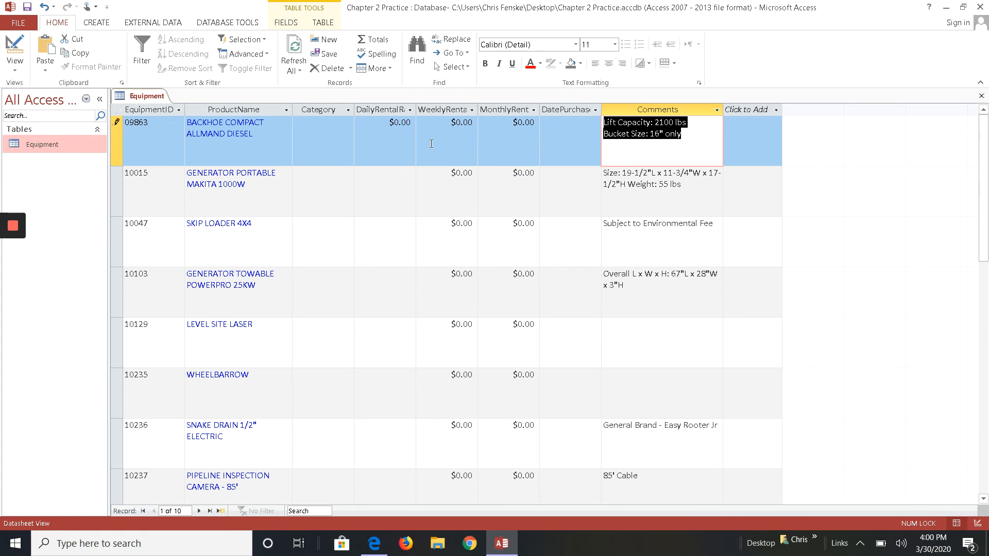
- Set the backhoe record's daily rental rate to 160
left_click(381, 134)
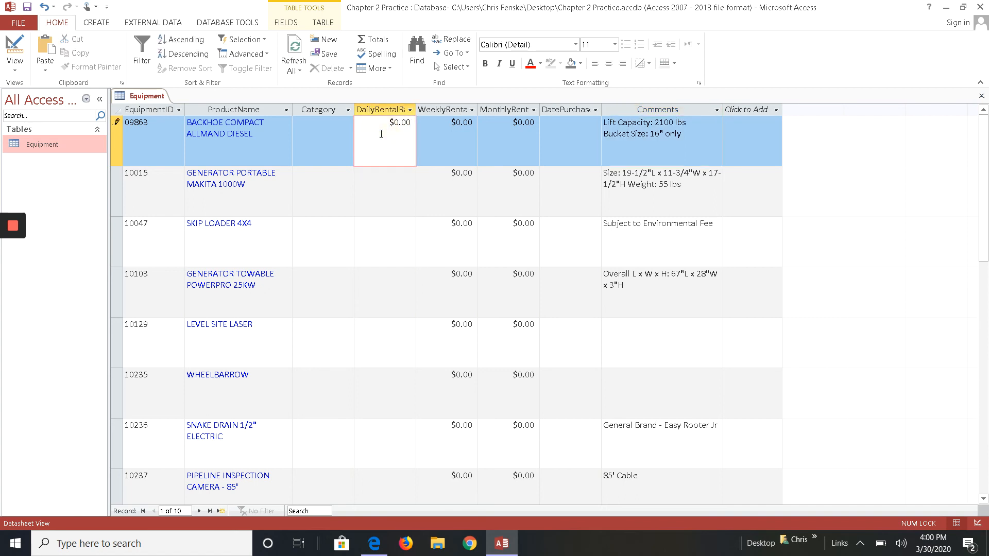
type("1")
left_click(151, 145)
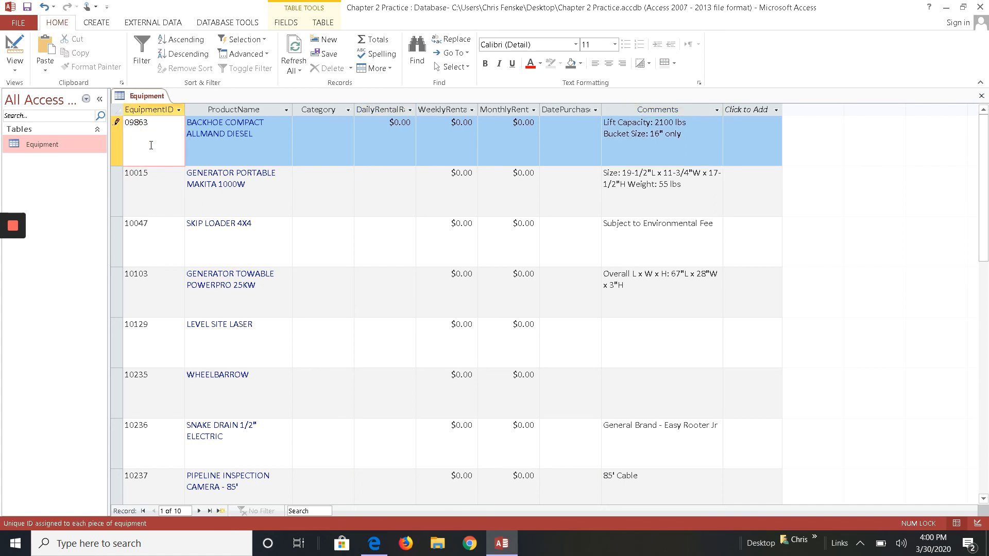
key("Tab")
key("Tab")
key("Tab")
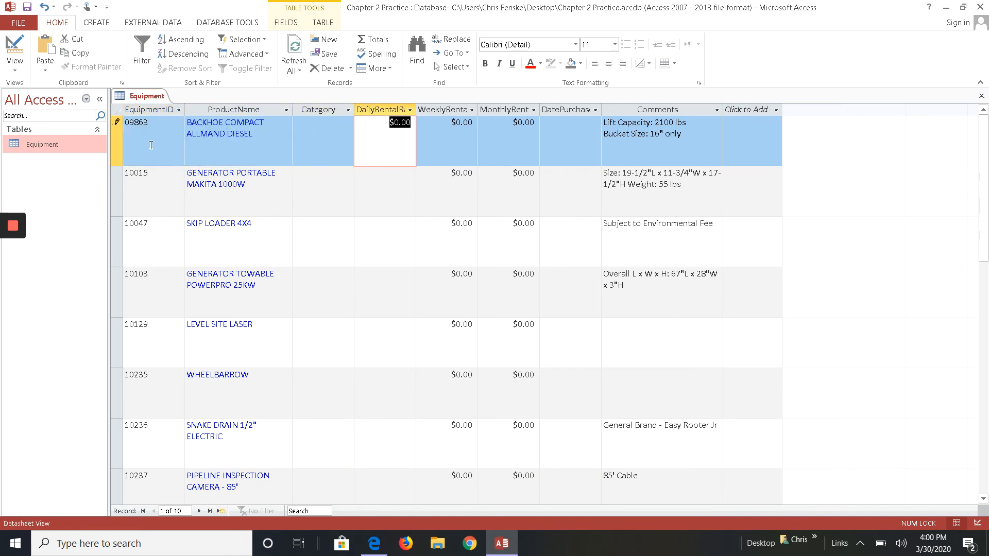
type("160")
key("Tab")
- Try to save the backhoe record with both the weekly and monthly rental rates set to 160
type("160")
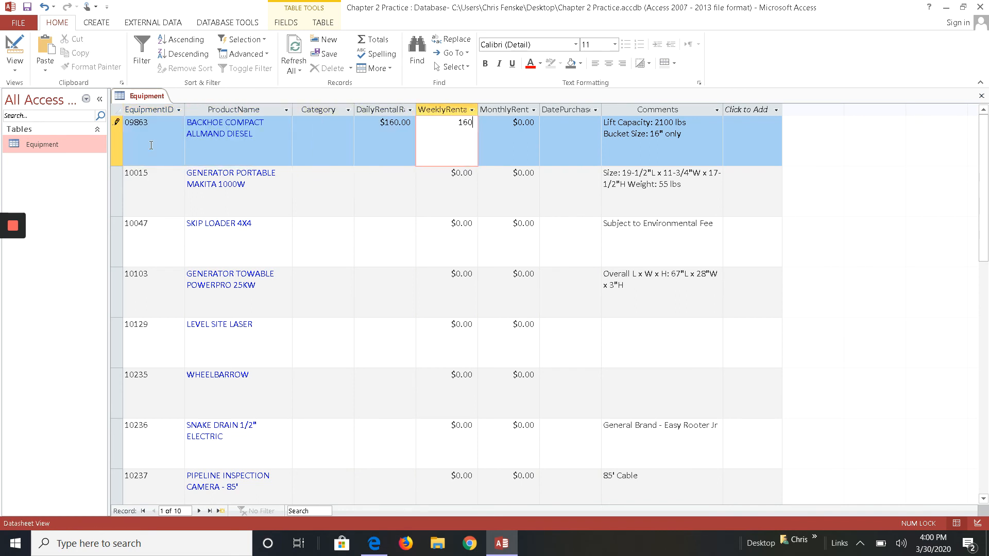
key("Tab")
type("160")
key("Tab")
key("Tab")
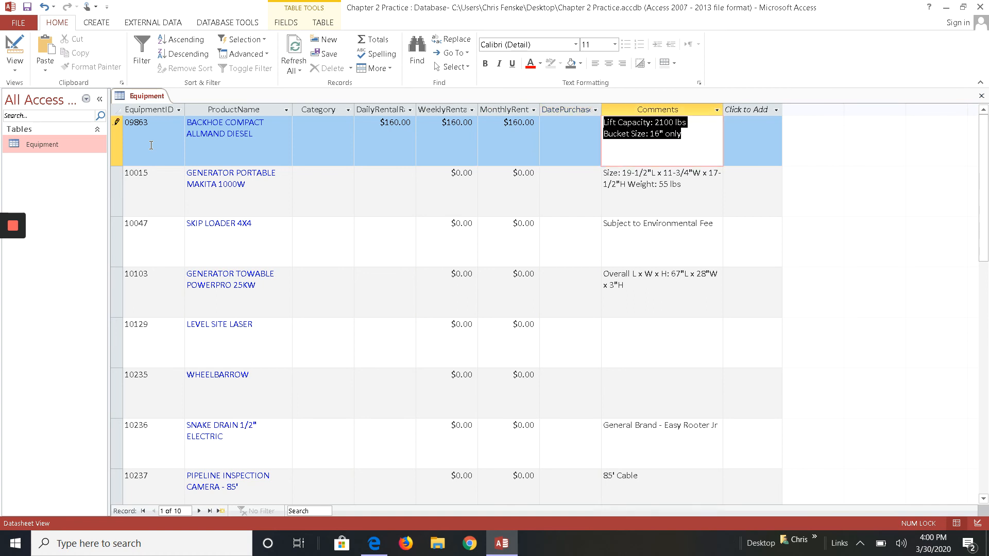
key("Tab")
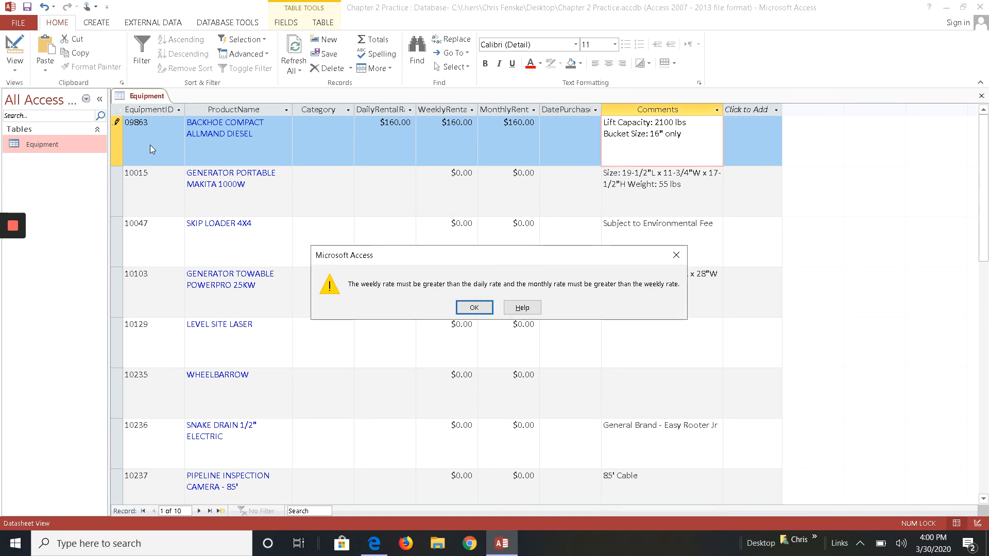
left_click(474, 307)
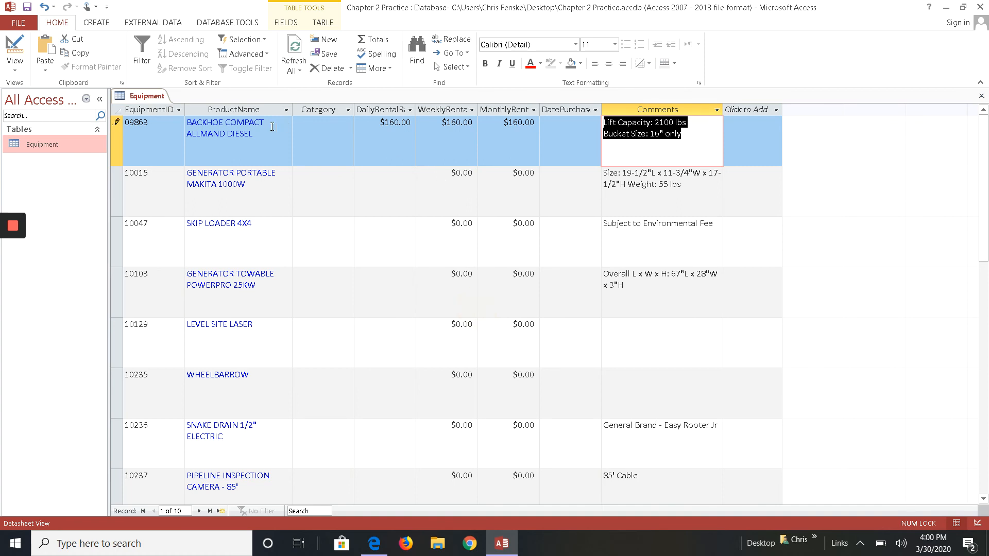
- Set the backhoe record's weekly rental rate to 320 and monthly rate to 640, and move on to the following record
left_click(324, 130)
key("Tab")
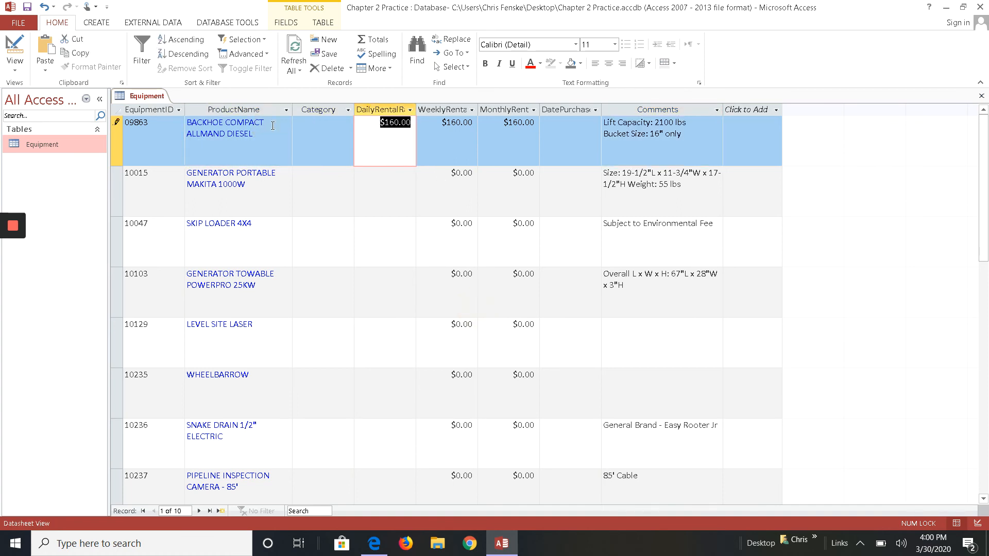
key("Tab")
type("320")
key("Tab")
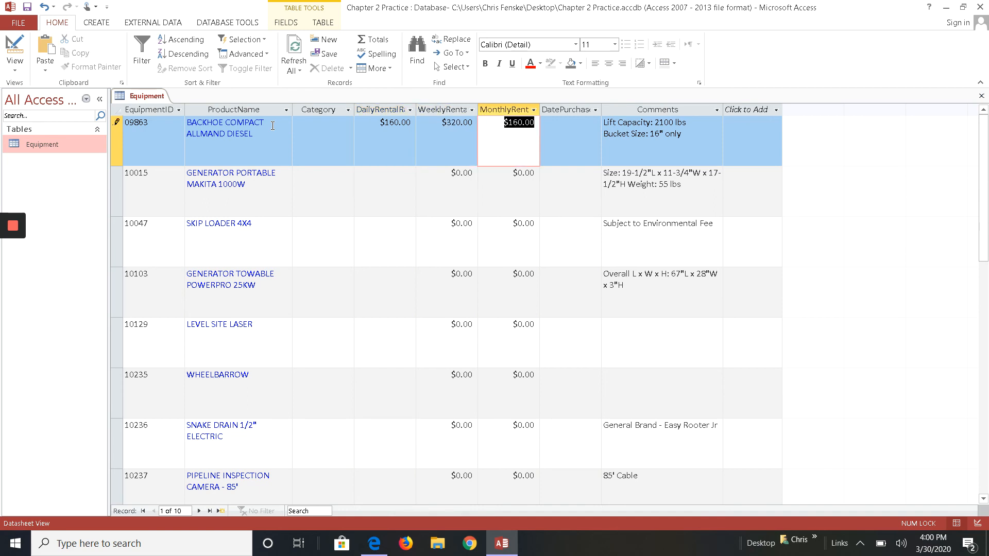
type("640")
key("Tab")
key("Tab")
key("Tab")
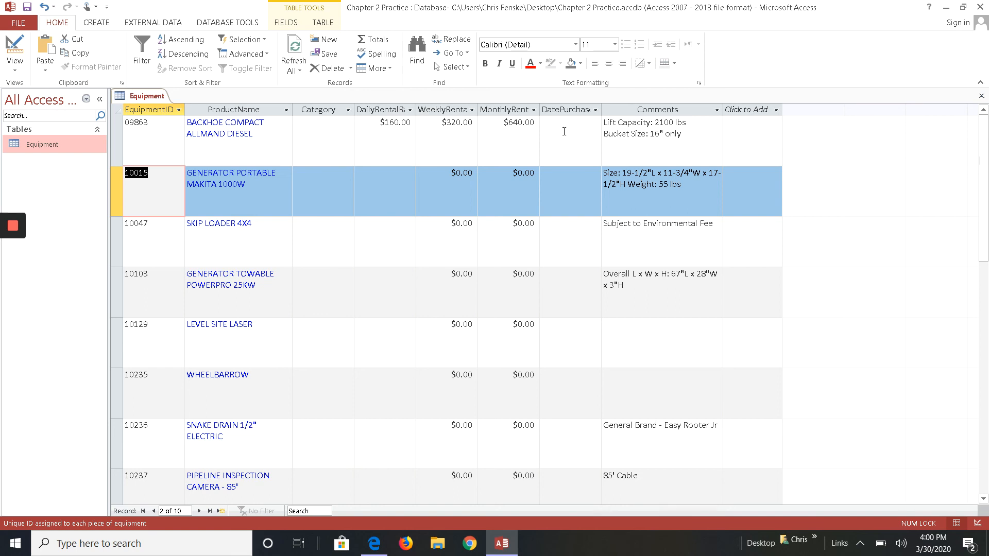
- Return the Equipment table to Design view and review the EquipmentID field's properties
left_click(321, 24)
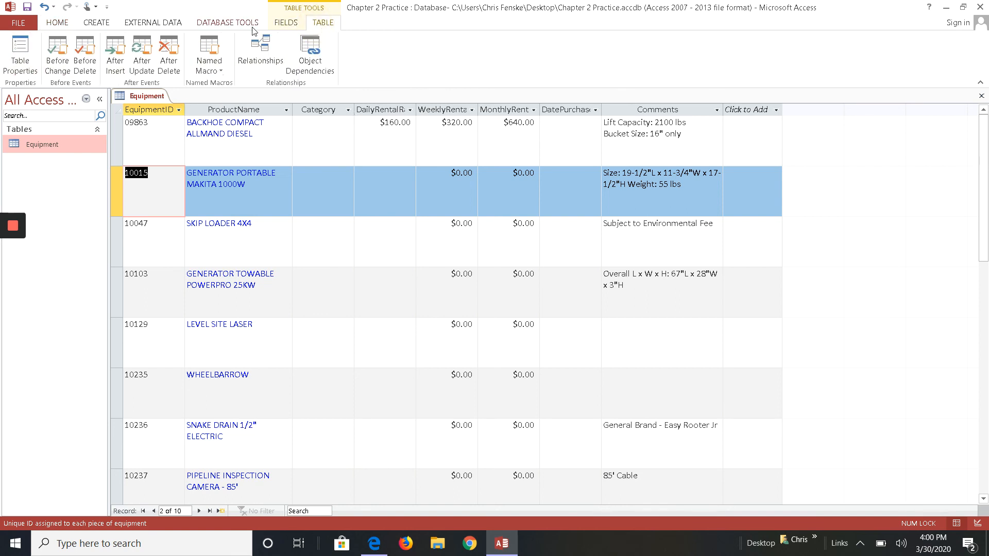
left_click(286, 23)
left_click(15, 49)
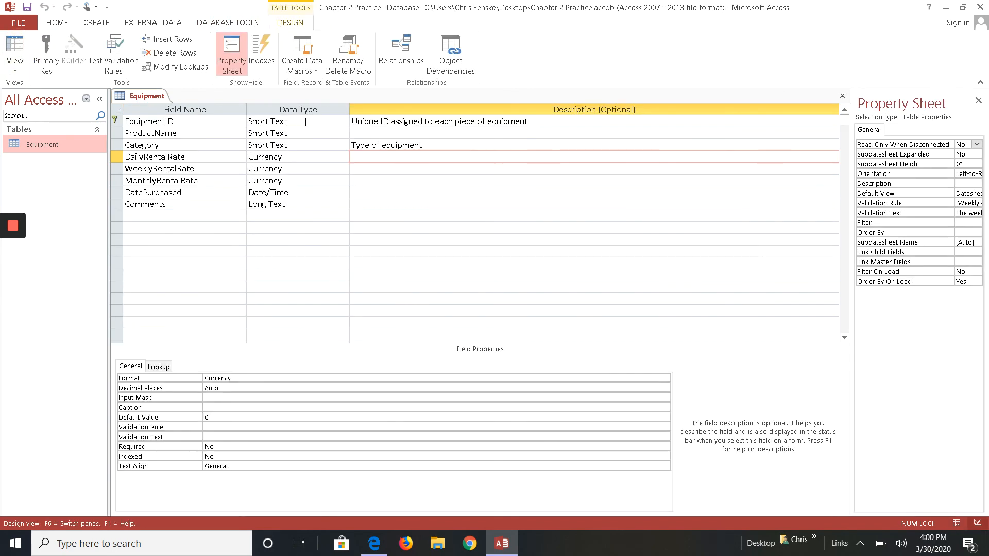
left_click(303, 122)
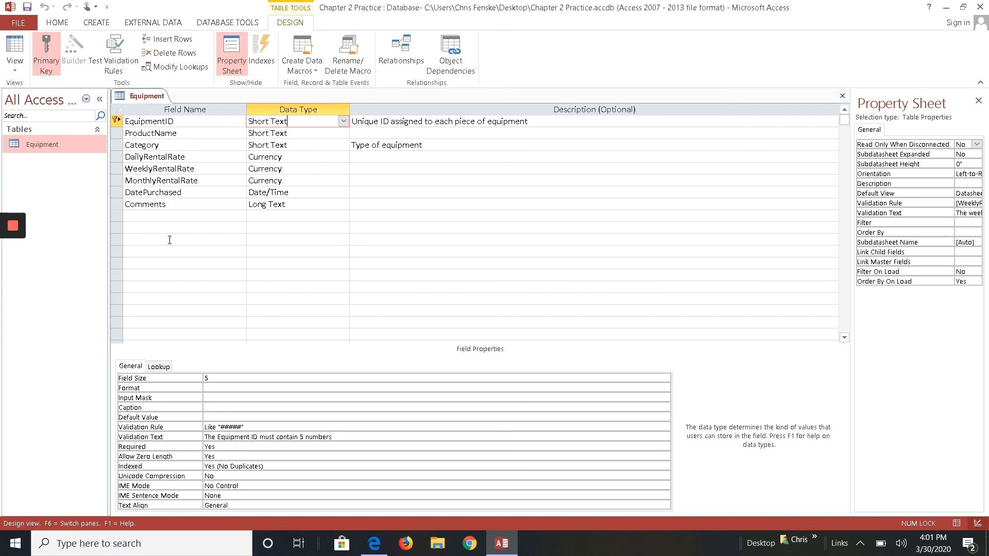
mouse_move(14, 230)
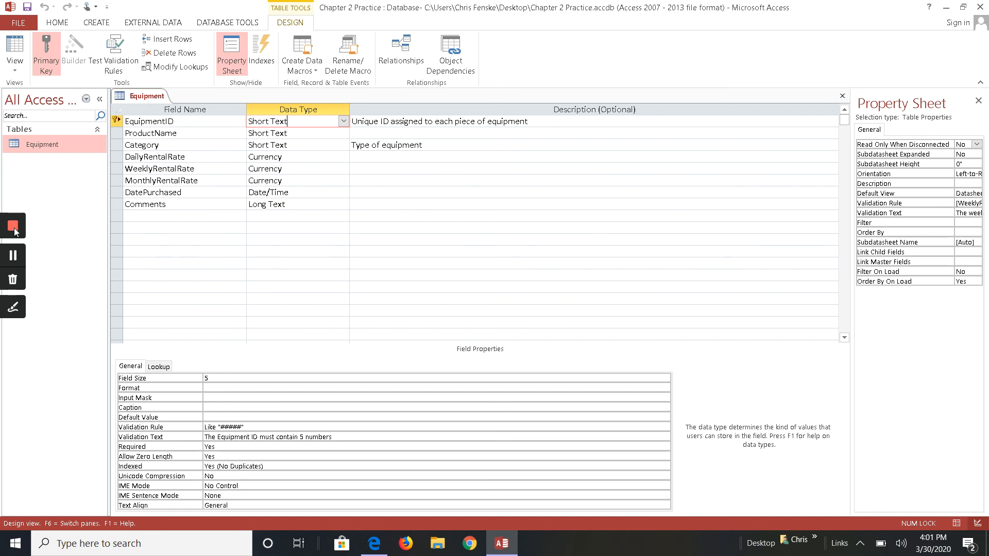